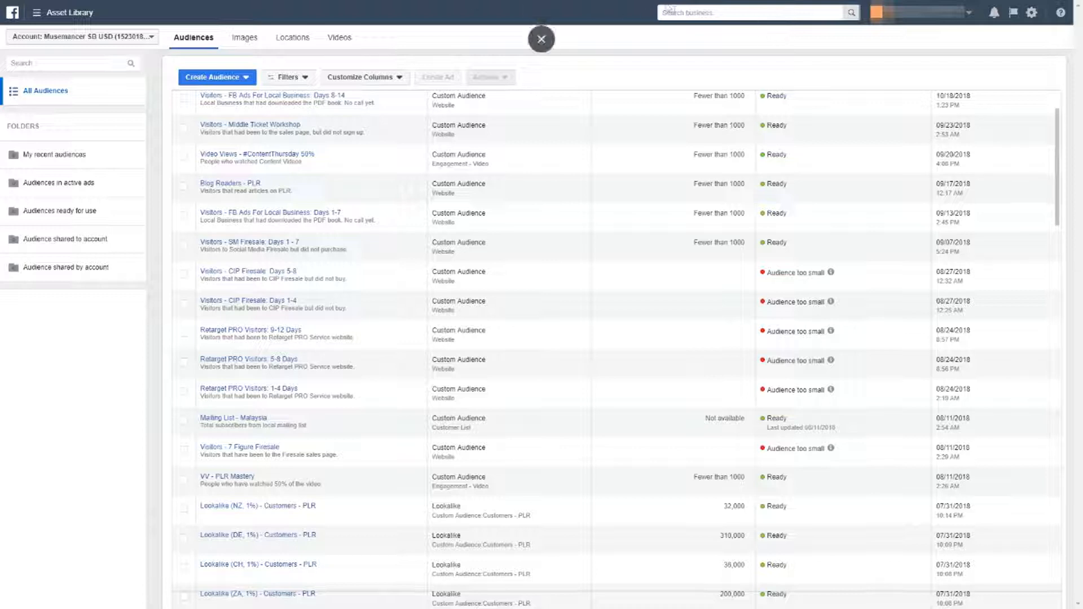
Step: Search the business tools for "audiences" and dismiss the suggestions
{"action": "left_click", "coordinate": [682, 16]}
{"action": "type", "text": "audice"}
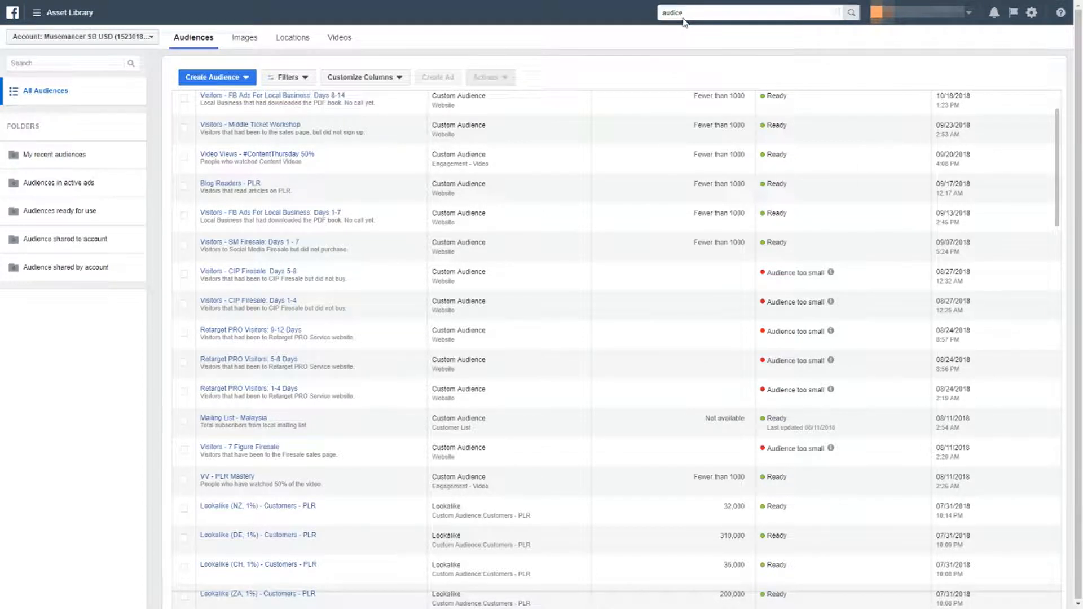
{"action": "key", "text": "BackSpace"}
{"action": "key", "text": "BackSpace"}
{"action": "type", "text": "ences"}
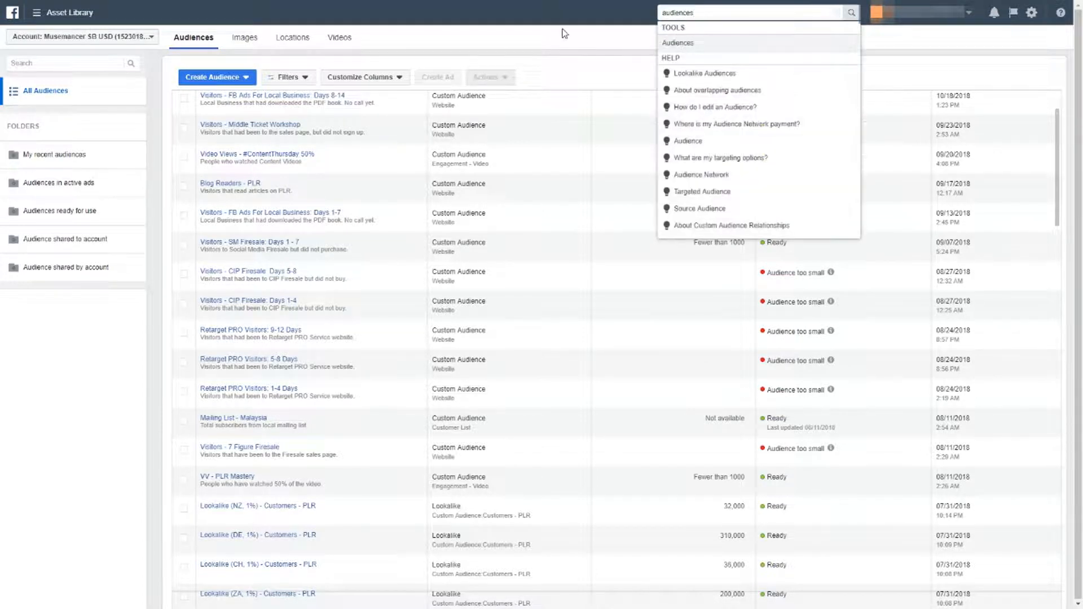
{"action": "left_click", "coordinate": [565, 34]}
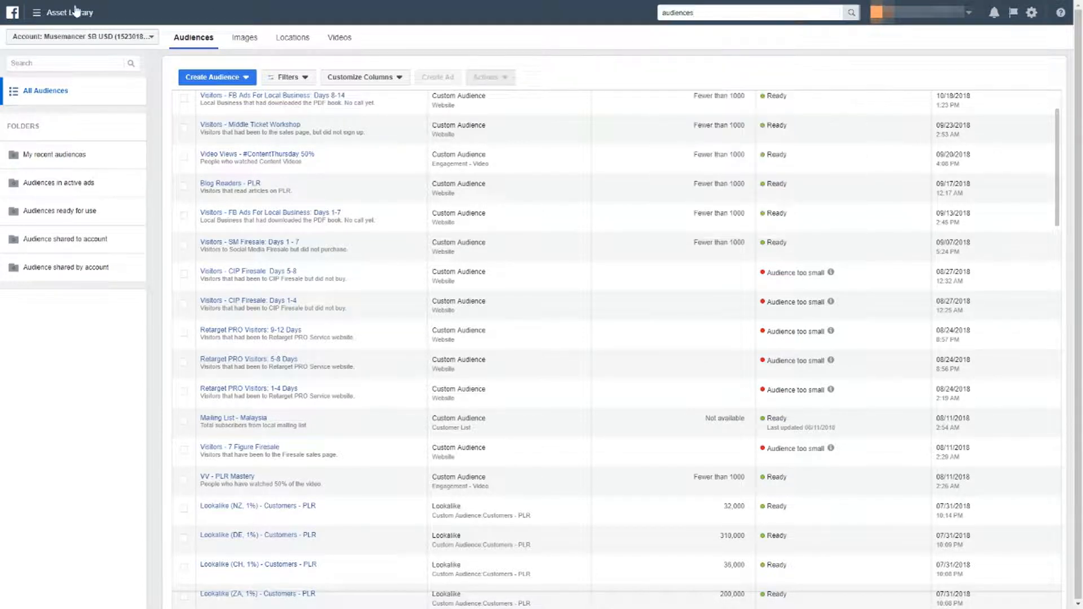
Step: Look up the Audiences entry under Assets in the full tools list, and return to the audience list
{"action": "left_click", "coordinate": [34, 12]}
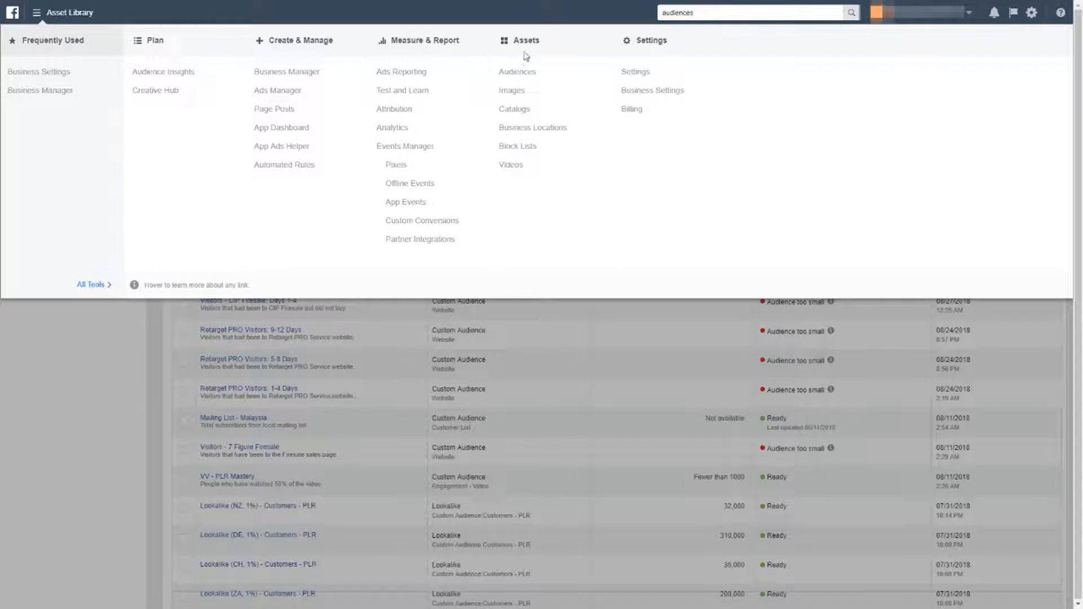
{"action": "left_click", "coordinate": [12, 404]}
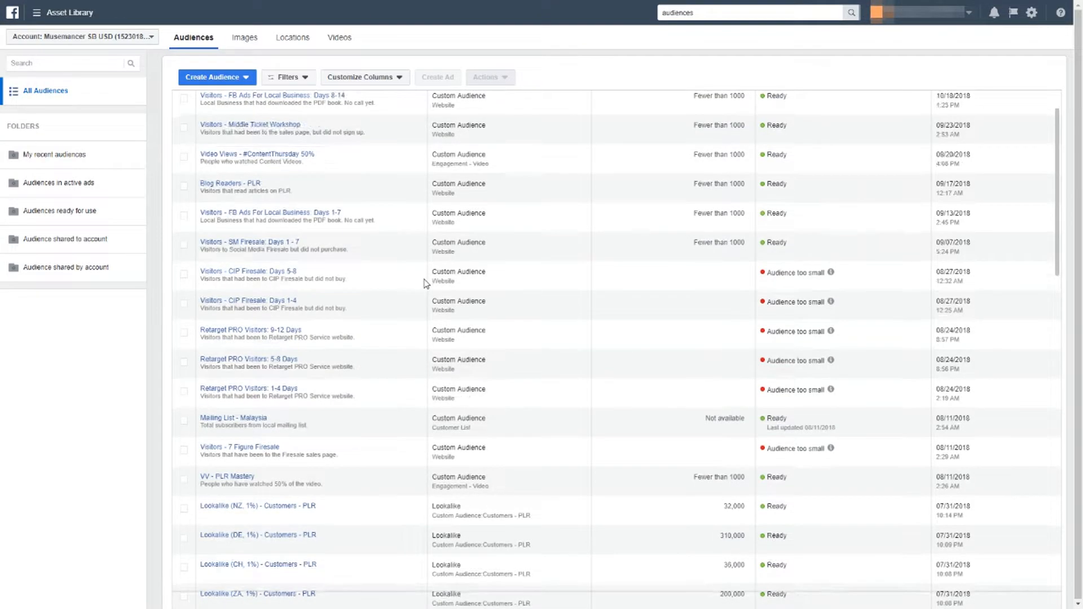
{"action": "scroll", "coordinate": [426, 282], "scroll_direction": "down", "scroll_amount": 1}
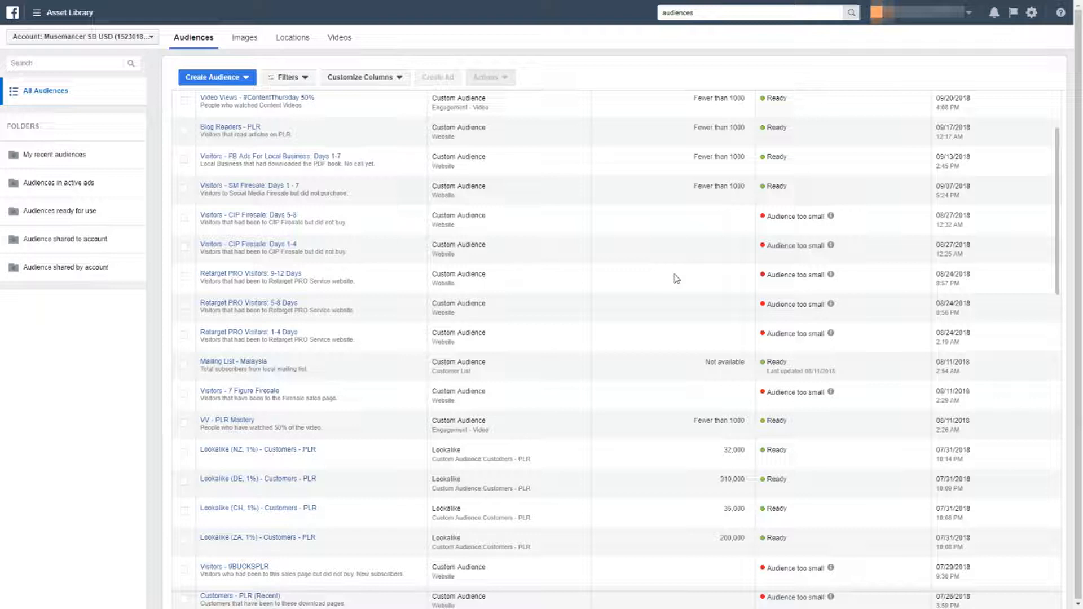
Step: Start creating a new Custom Audience based on Website Traffic
{"action": "left_click", "coordinate": [231, 82]}
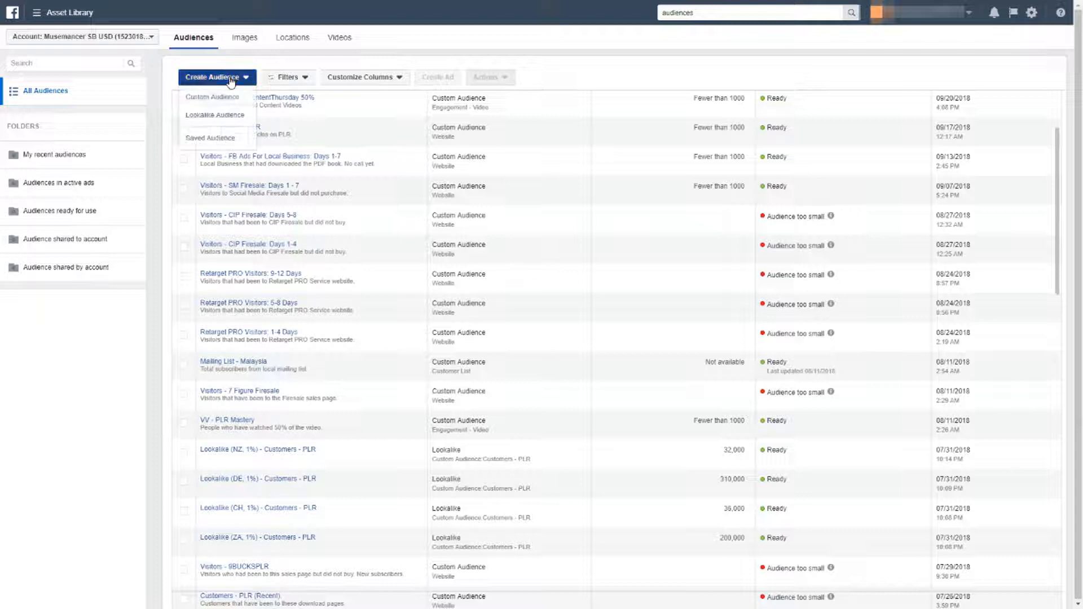
{"action": "left_click", "coordinate": [242, 101]}
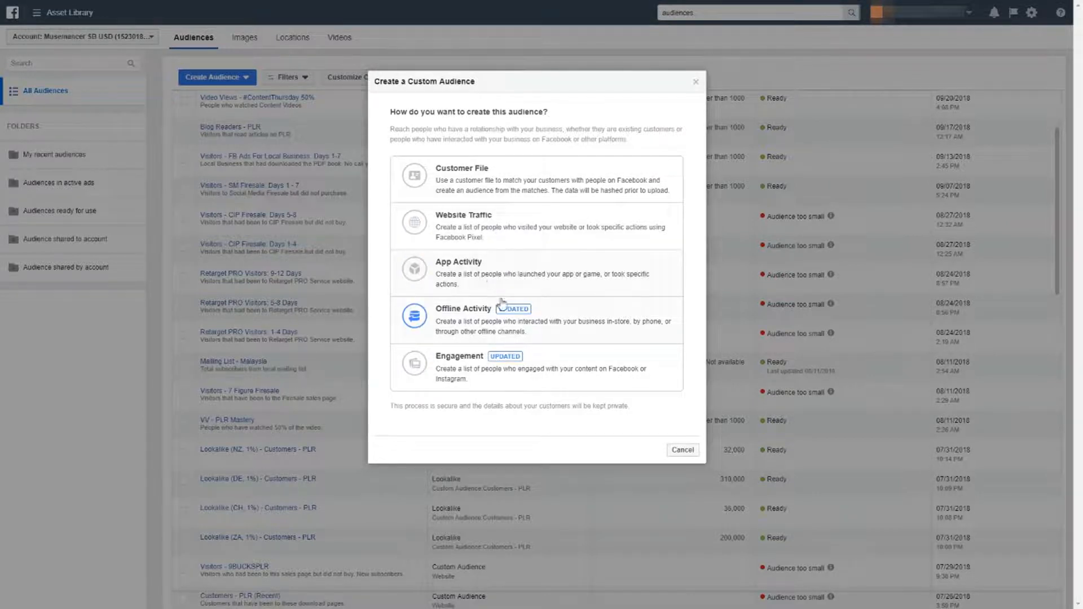
{"action": "left_click", "coordinate": [537, 228]}
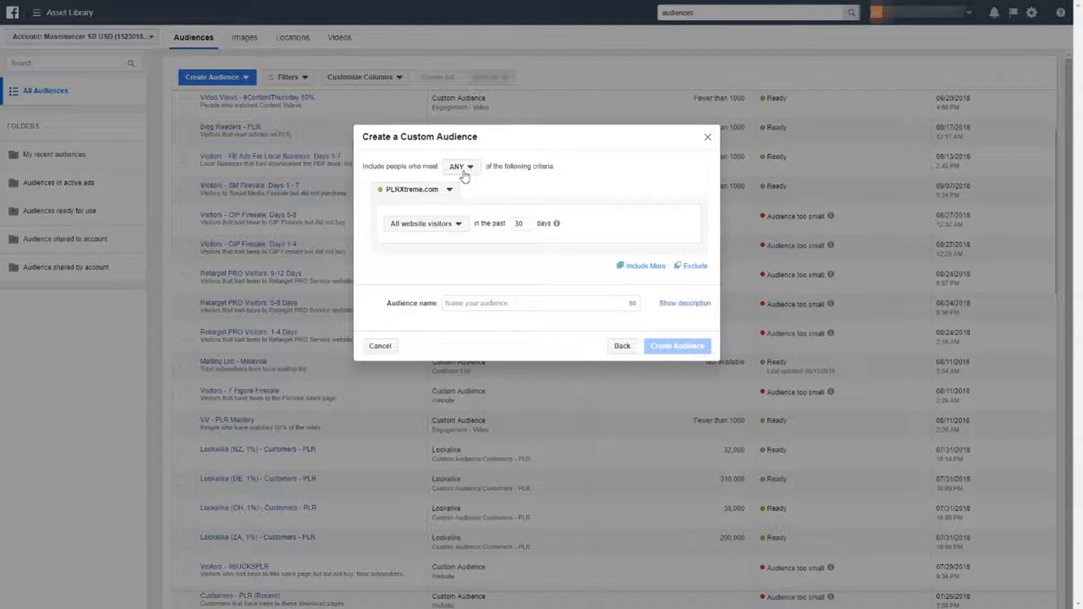
Step: Choose the EdmundLoh.net pixel as the traffic source for the audience's inclusion criteria
{"action": "left_click", "coordinate": [396, 192]}
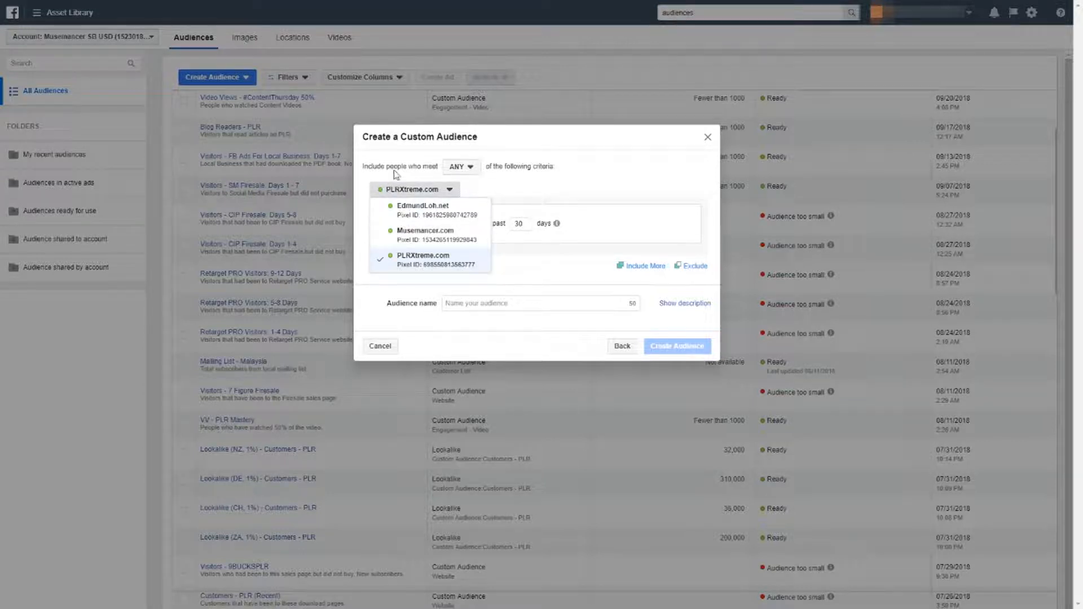
{"action": "left_click", "coordinate": [394, 186]}
{"action": "left_click", "coordinate": [391, 194]}
{"action": "left_click_drag", "start_coordinate": [406, 177], "coordinate": [406, 175]}
{"action": "left_click", "coordinate": [407, 180]}
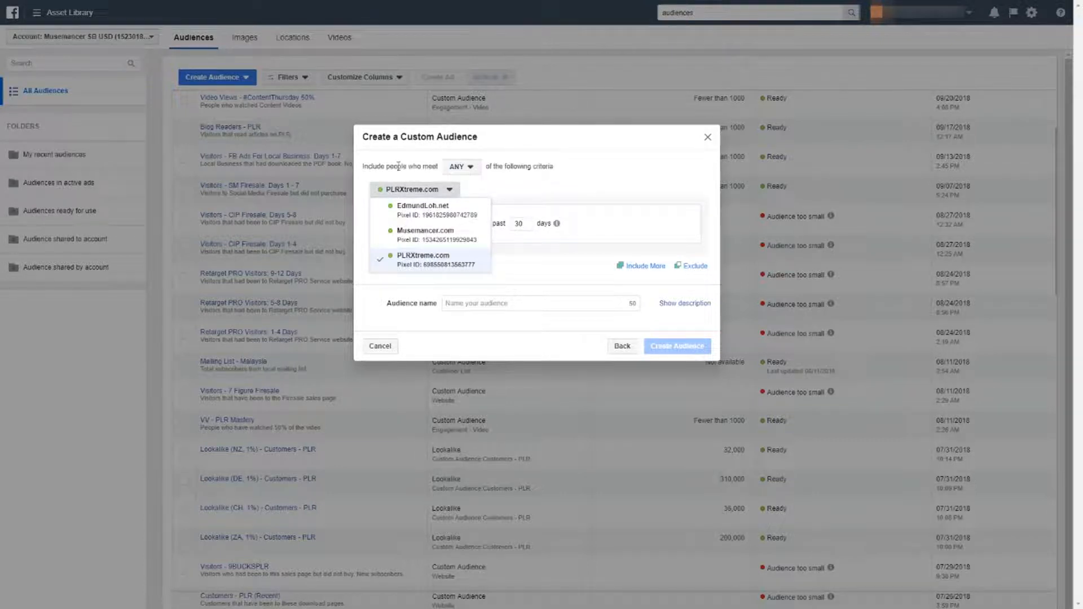
{"action": "left_click", "coordinate": [446, 190]}
{"action": "left_click", "coordinate": [424, 214]}
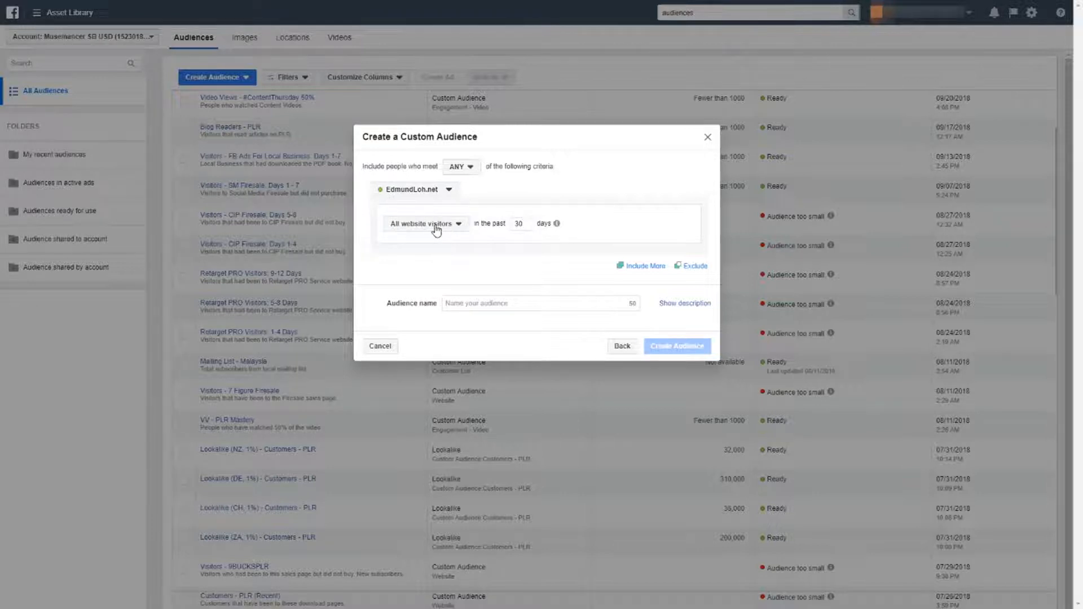
Step: Set the inclusion rule to people who visited specific web pages, and check the limit on the number of days
{"action": "left_click", "coordinate": [436, 228]}
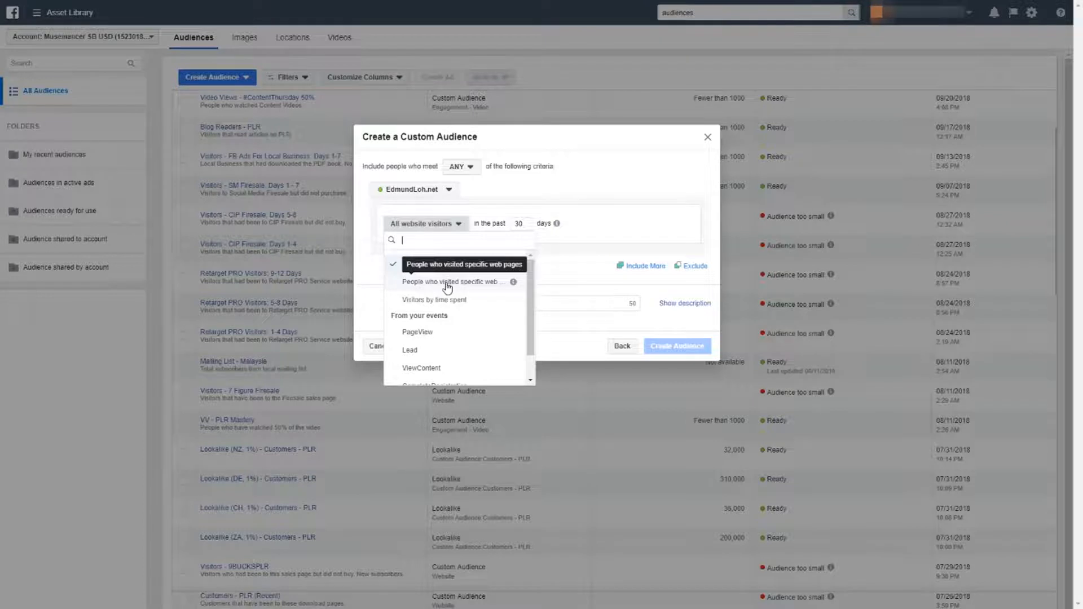
{"action": "scroll", "coordinate": [452, 344], "scroll_direction": "down", "scroll_amount": 2}
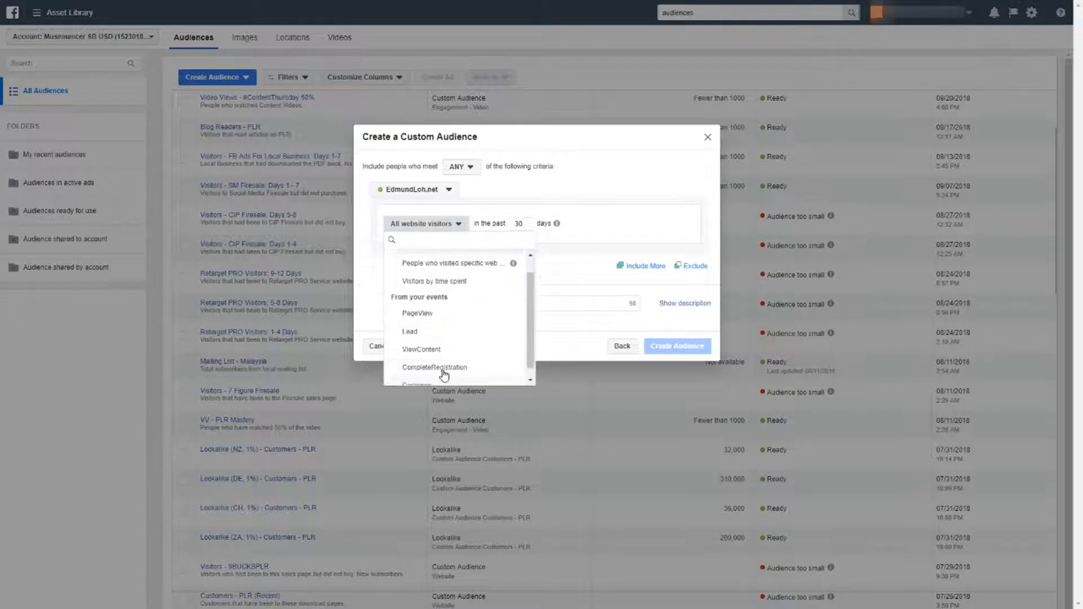
{"action": "scroll", "coordinate": [443, 345], "scroll_direction": "up", "scroll_amount": 2}
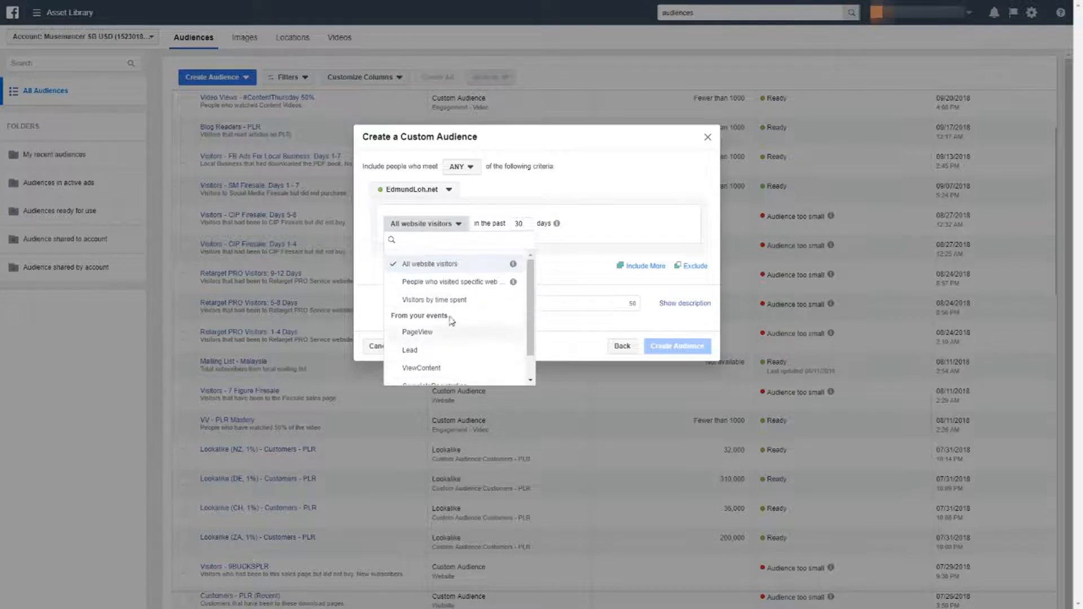
{"action": "left_click", "coordinate": [463, 284]}
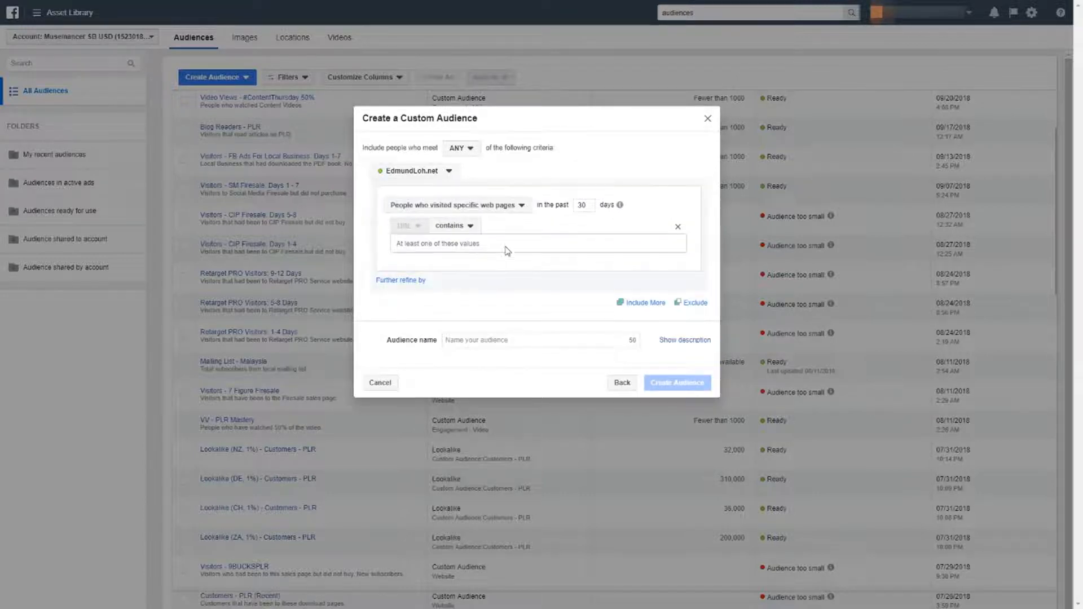
{"action": "double_click", "coordinate": [581, 205]}
{"action": "mouse_move", "coordinate": [620, 205]}
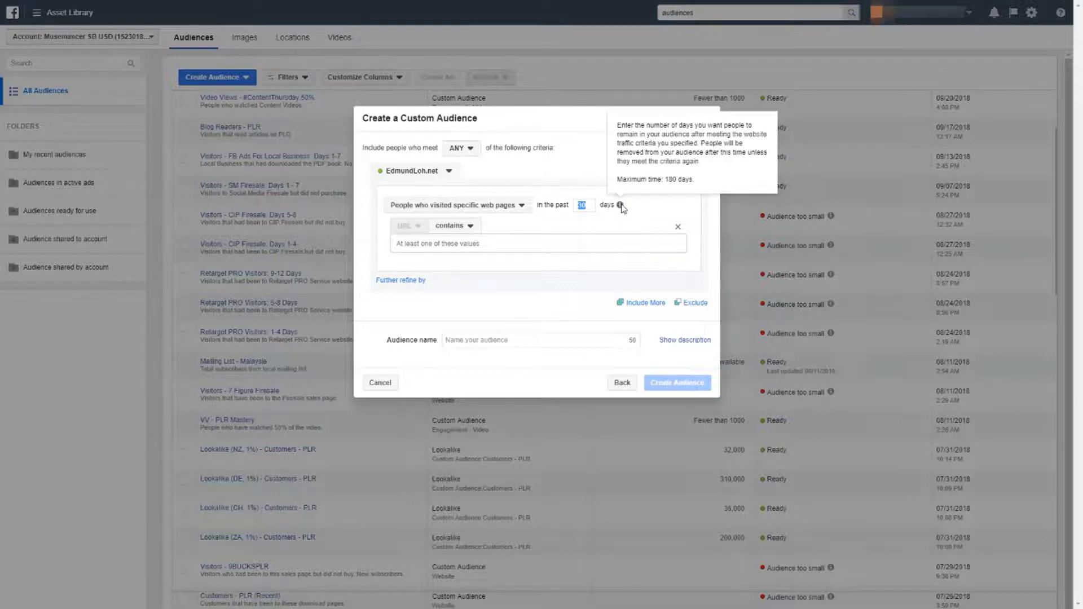
{"action": "left_click", "coordinate": [586, 206]}
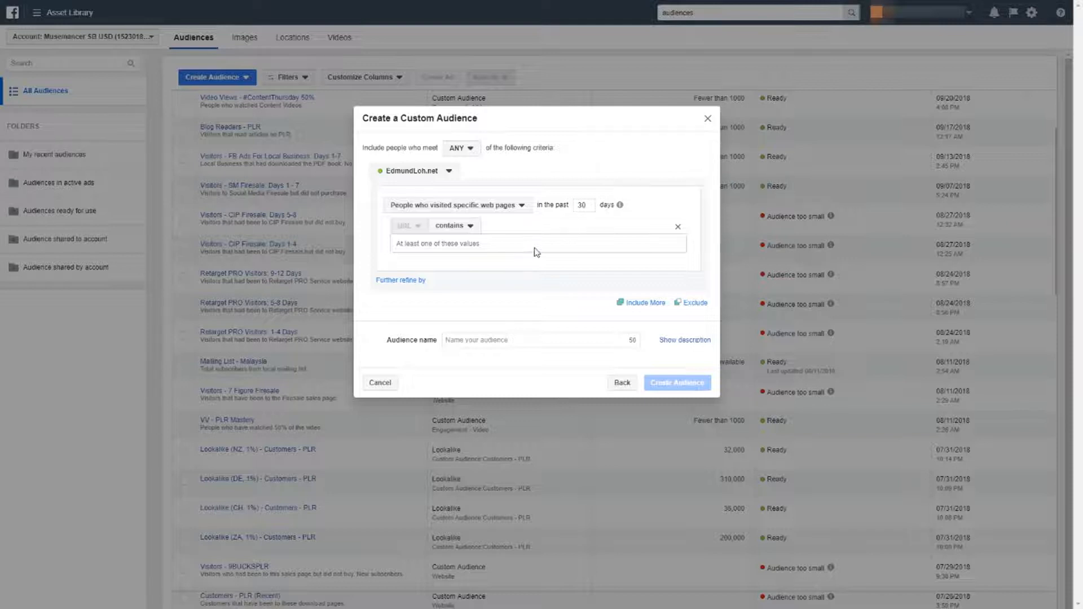
{"action": "double_click", "coordinate": [581, 206]}
{"action": "left_click", "coordinate": [575, 243]}
{"action": "type", "text": "http://edmundloh.net/fbadslocal"}
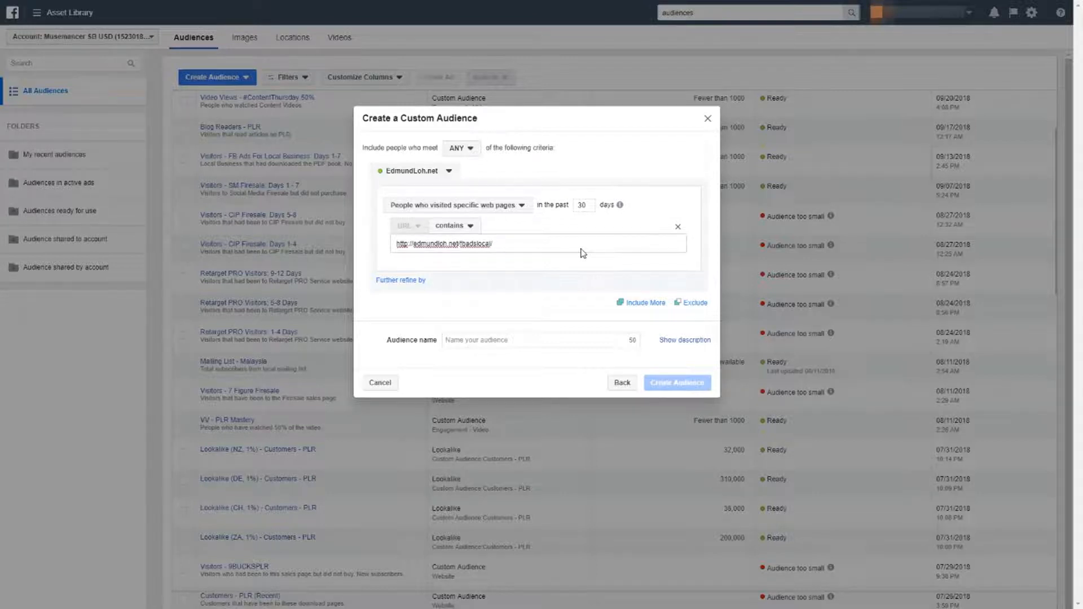
{"action": "type", "text": "/"}
{"action": "key", "text": "Return"}
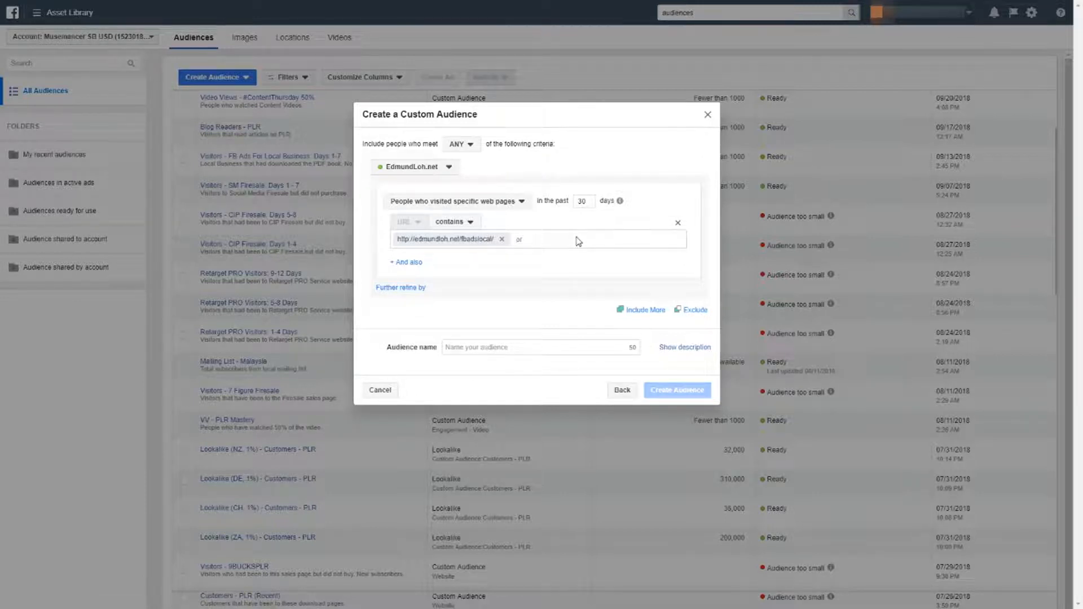
{"action": "type", "text": "http://edmundloh.net/fbadslocal/call/"}
{"action": "key", "text": "Return"}
{"action": "type", "text": "http://edmundloh.net/fbadslocal/thank-you"}
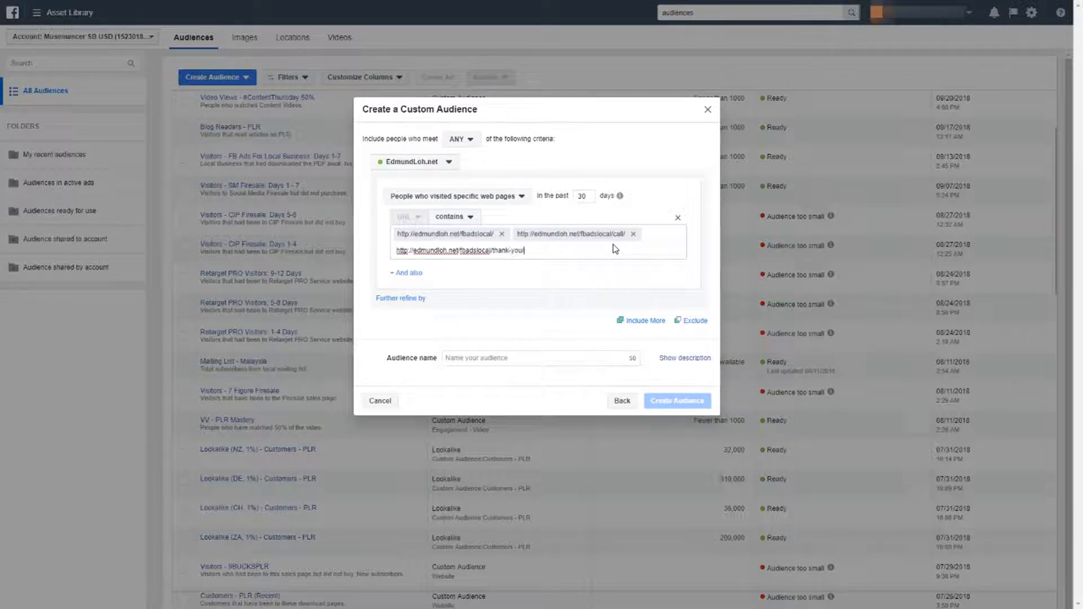
{"action": "type", "text": "/"}
{"action": "key", "text": "Return"}
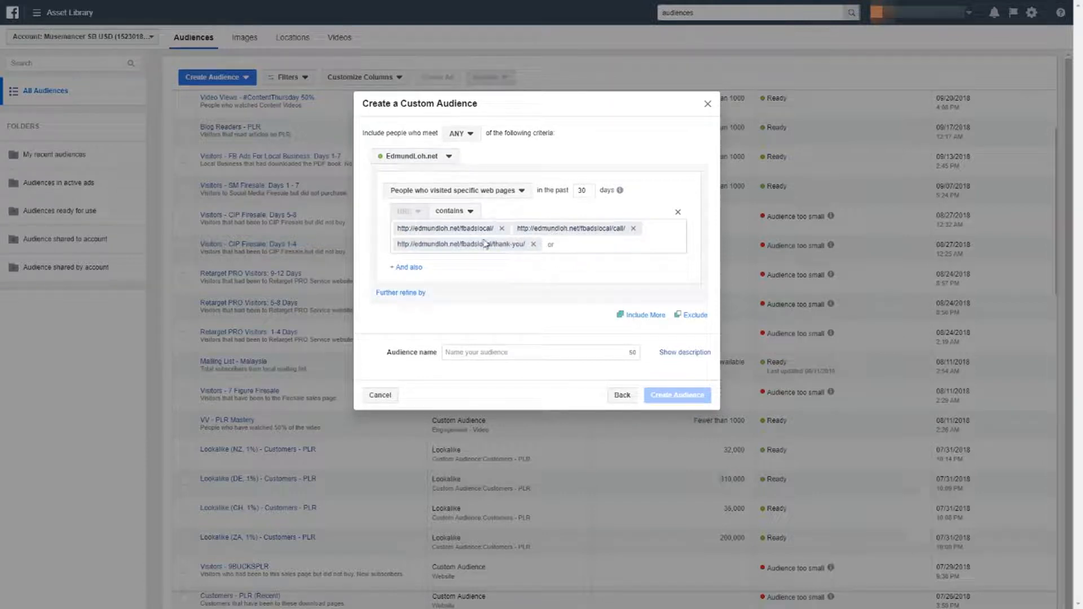
{"action": "left_click", "coordinate": [691, 317]}
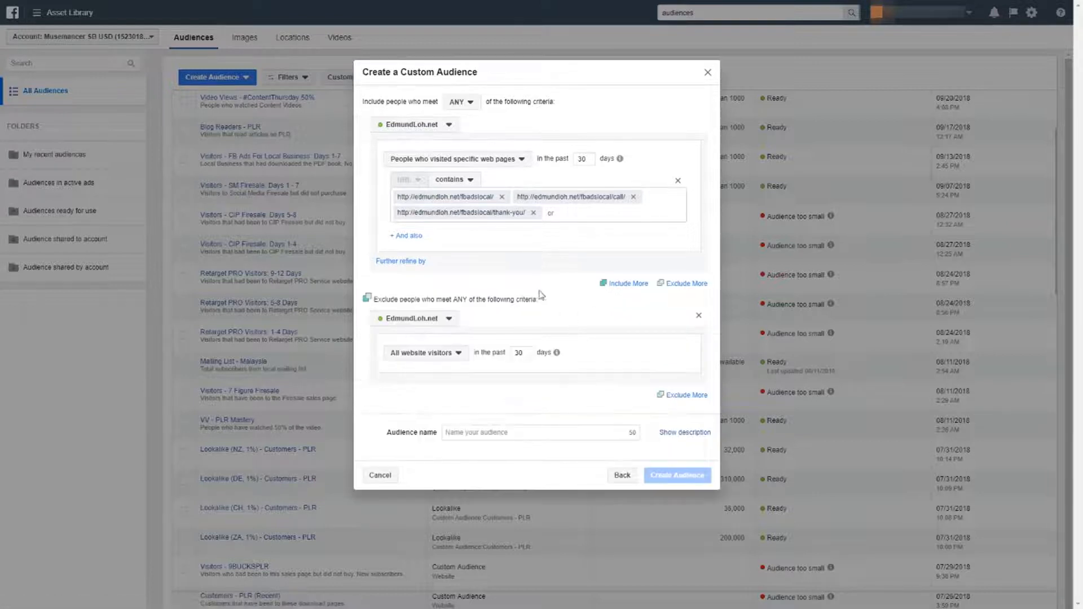
{"action": "left_click", "coordinate": [435, 355]}
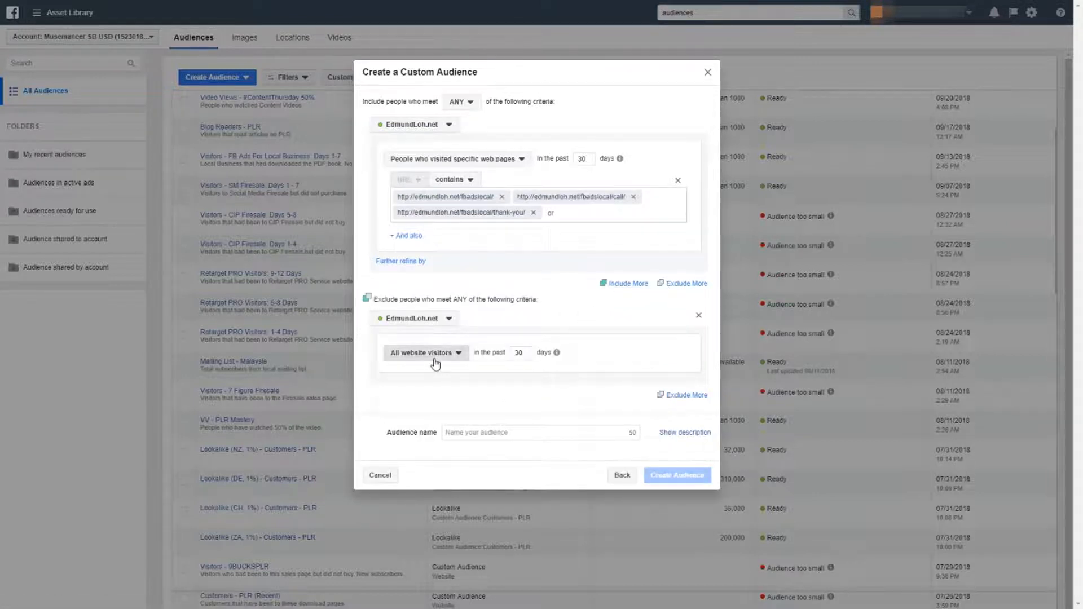
{"action": "left_click", "coordinate": [430, 412]}
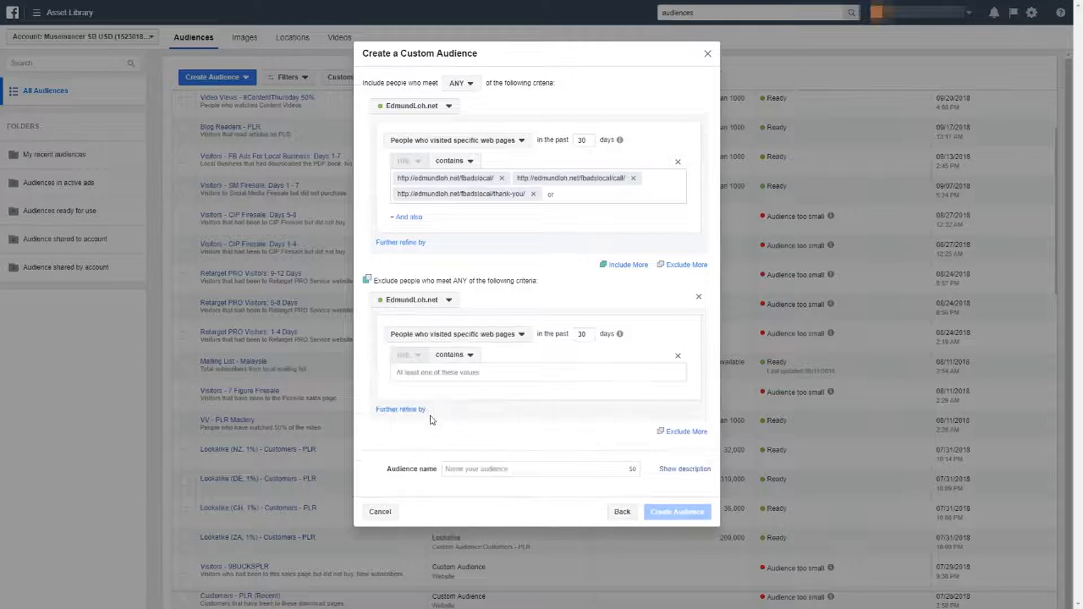
{"action": "left_click", "coordinate": [453, 374]}
{"action": "type", "text": "http://edmundloh.net/fbadslocal/download/"}
{"action": "type", "text": "page/"}
{"action": "key", "text": "Return"}
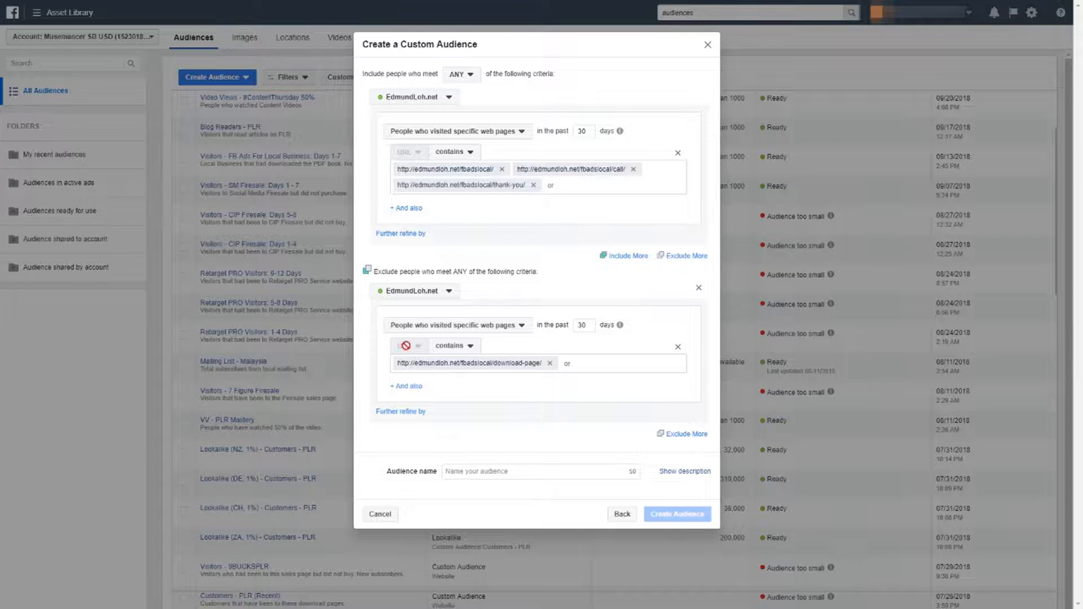
Step: Name the audience "Visitors - FB Ads Local TEST"
{"action": "left_click", "coordinate": [492, 474]}
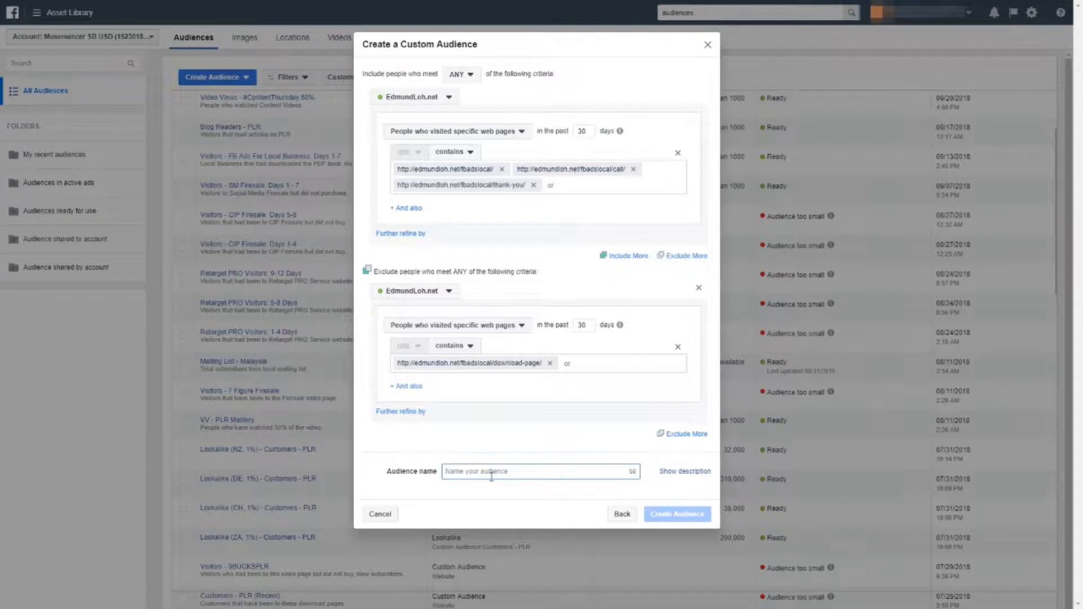
{"action": "type", "text": "Visitors - FB Ads Local TEST"}
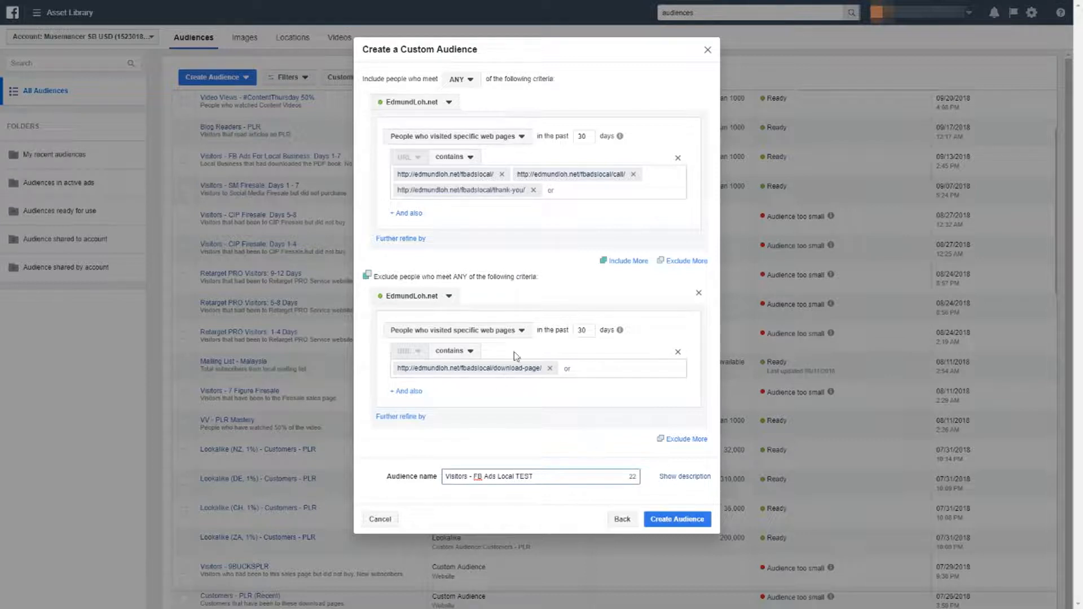
{"action": "left_click", "coordinate": [525, 493]}
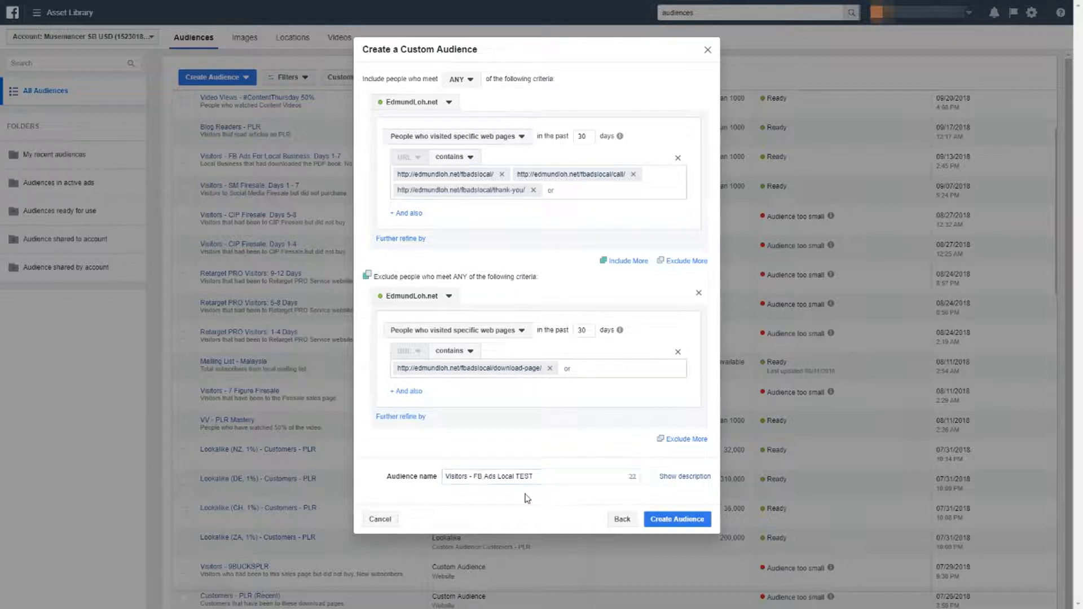
Step: Add the audience description "Visitors that had been to FB Ads Local but did not purchase."
{"action": "left_click", "coordinate": [668, 478]}
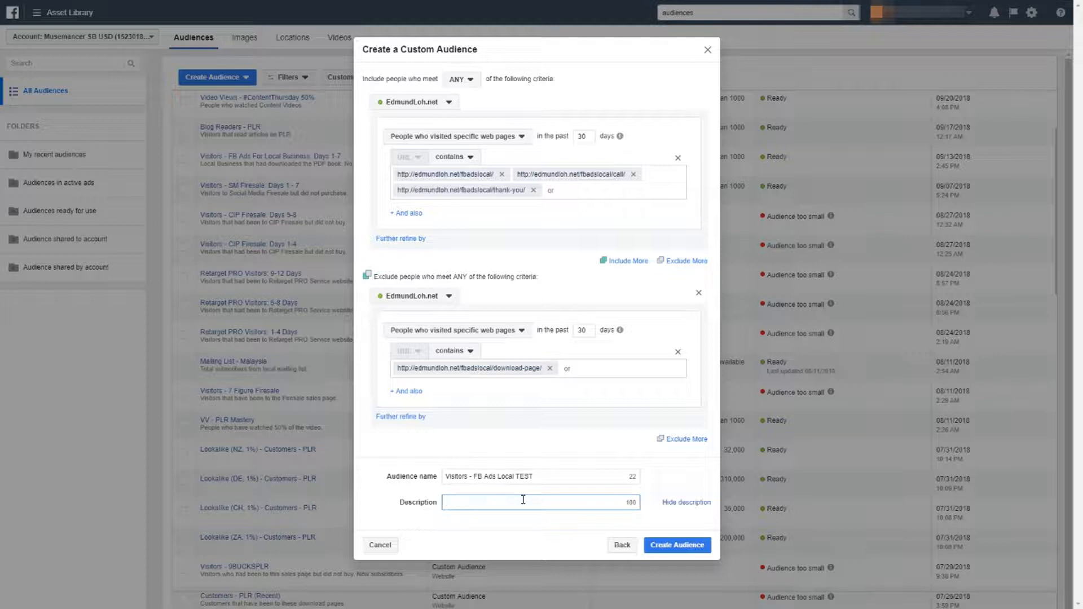
{"action": "type", "text": "Visitor"}
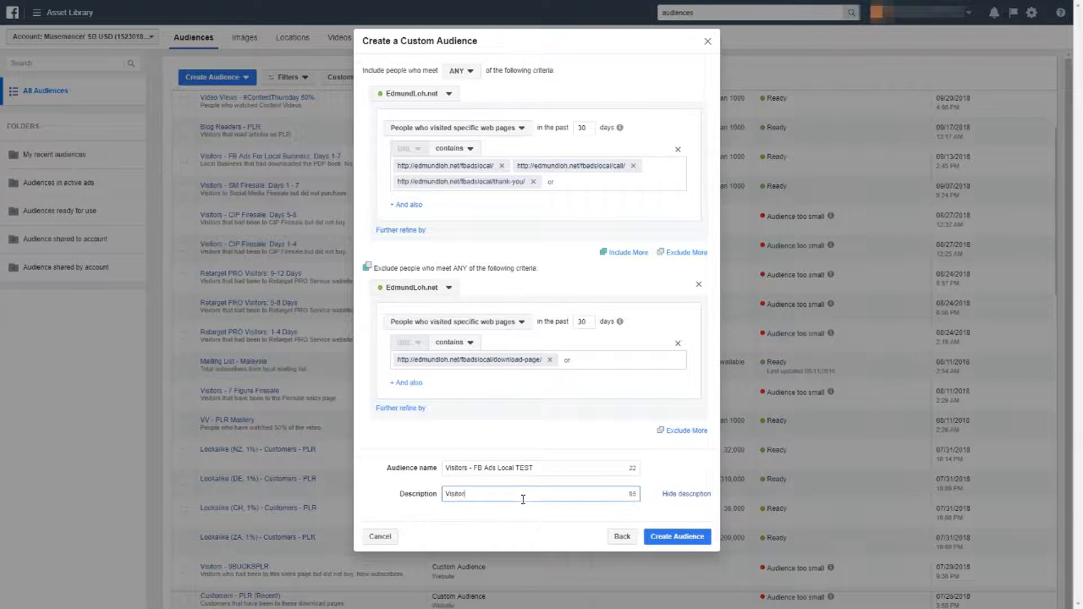
{"action": "type", "text": "s that had been to FB Ads Local, but did not pur"}
{"action": "type", "text": "chase."}
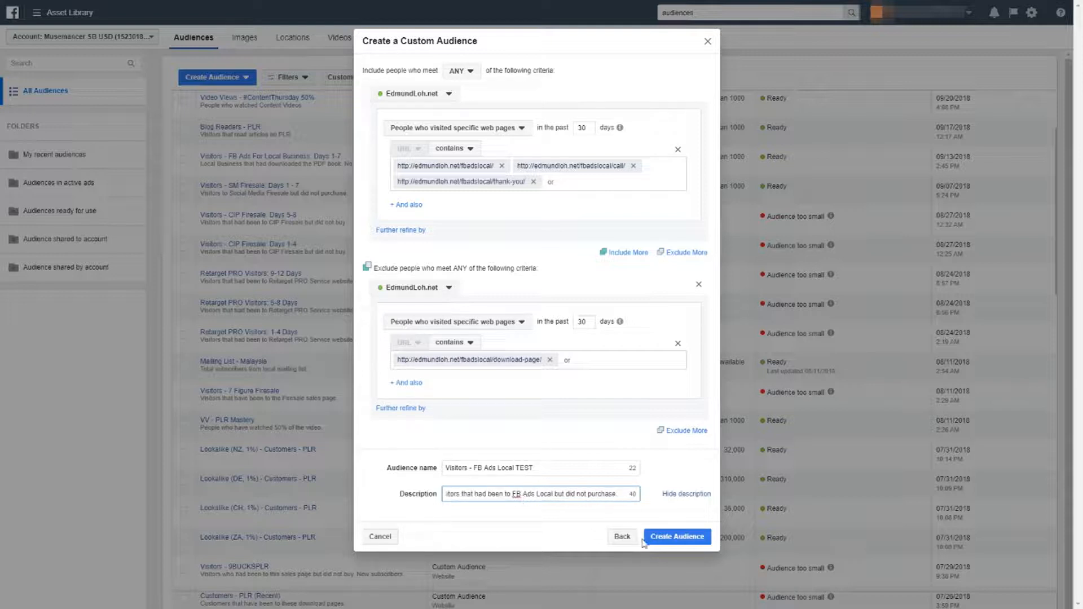
Step: Create the custom audience, finish the dialog without follow-up actions, and check the new audience's availability details in the list
{"action": "left_click", "coordinate": [666, 542]}
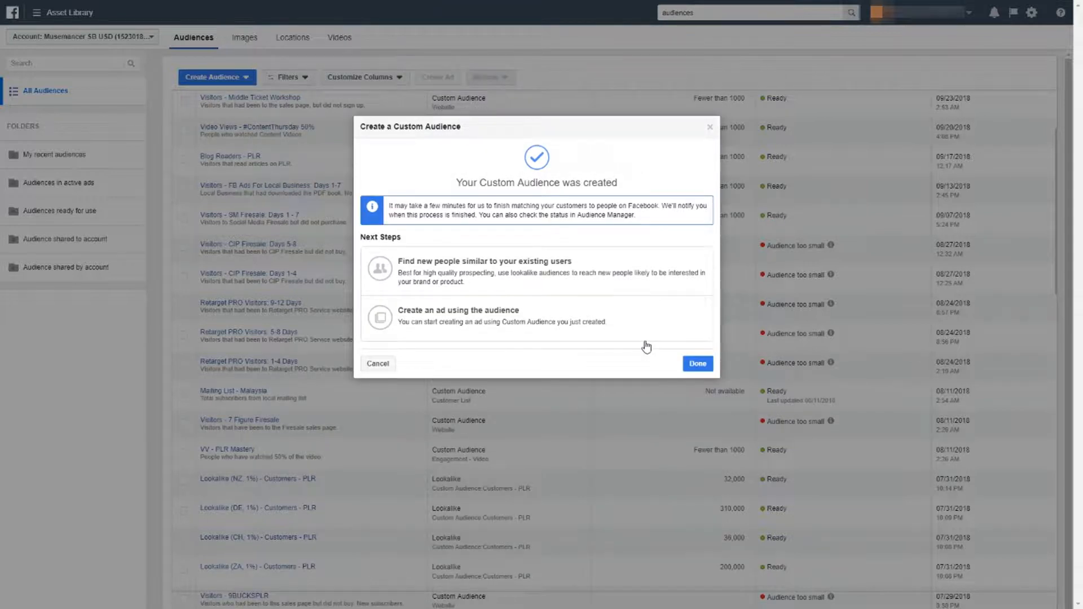
{"action": "left_click", "coordinate": [698, 364]}
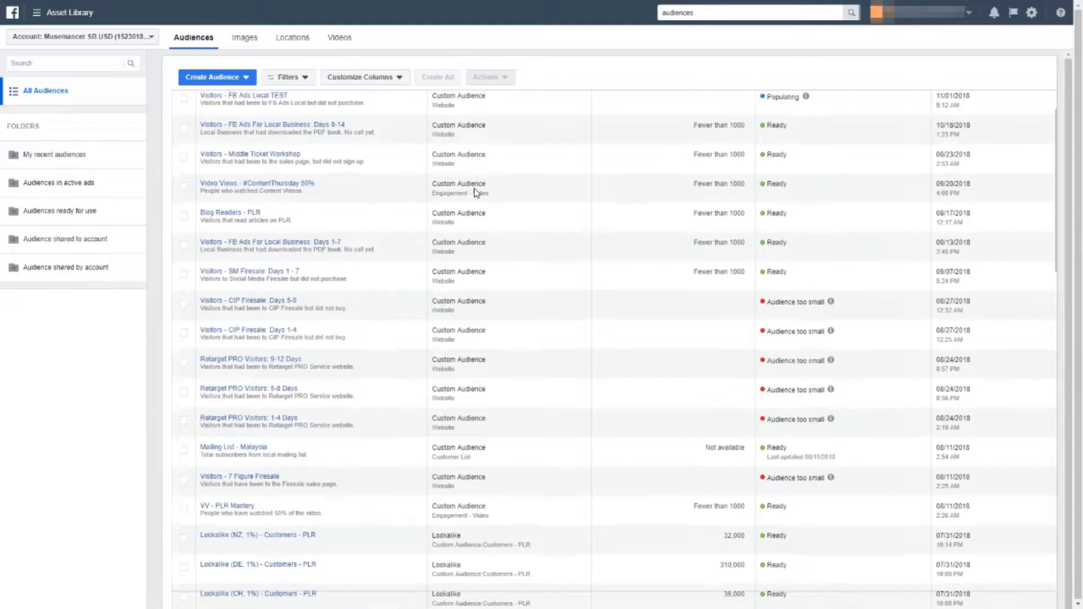
{"action": "mouse_move", "coordinate": [301, 104]}
{"action": "mouse_move", "coordinate": [806, 97]}
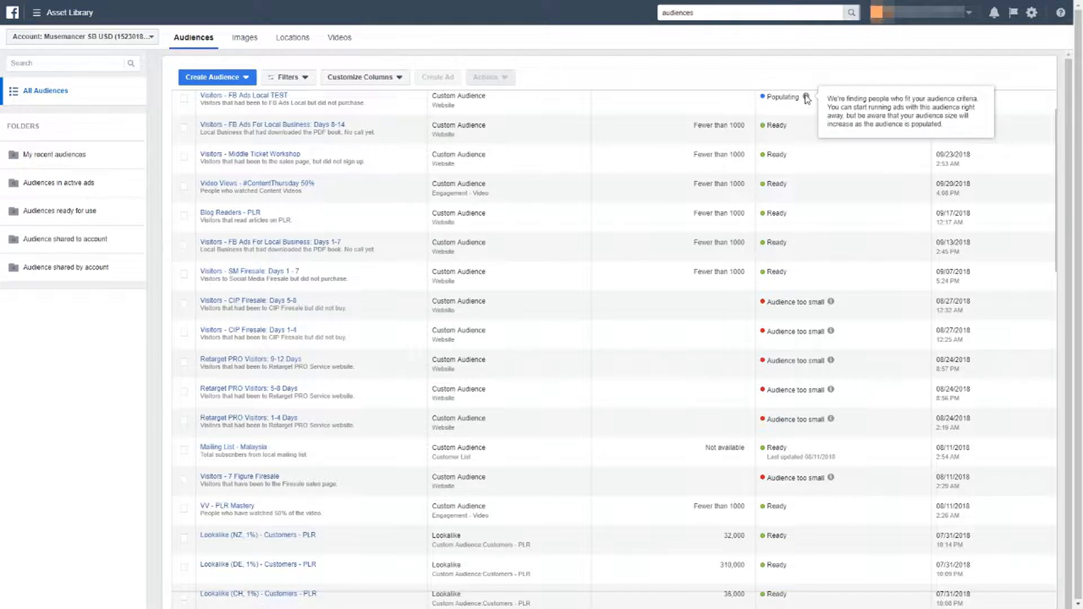
Step: Start a custom audience based on video engagement, including people who have watched 50% of a video
{"action": "left_click", "coordinate": [243, 77]}
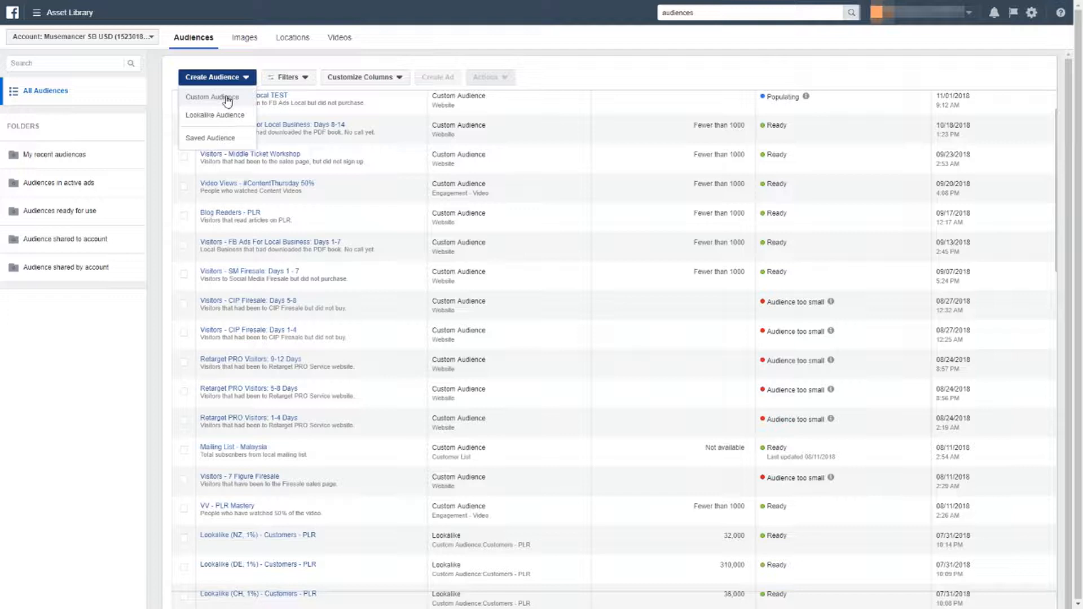
{"action": "left_click", "coordinate": [227, 100]}
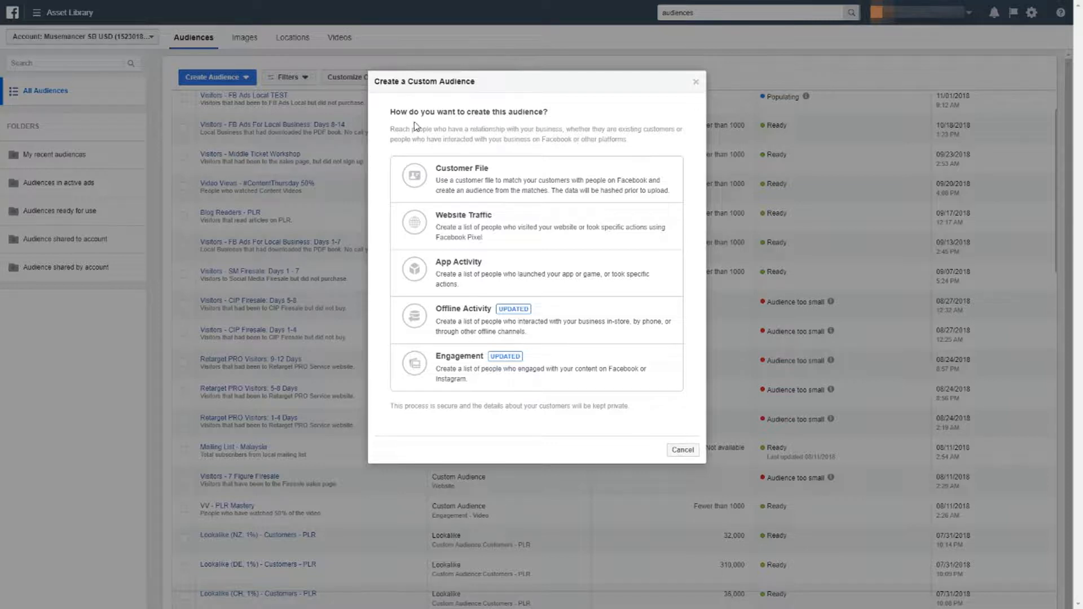
{"action": "left_click", "coordinate": [465, 371]}
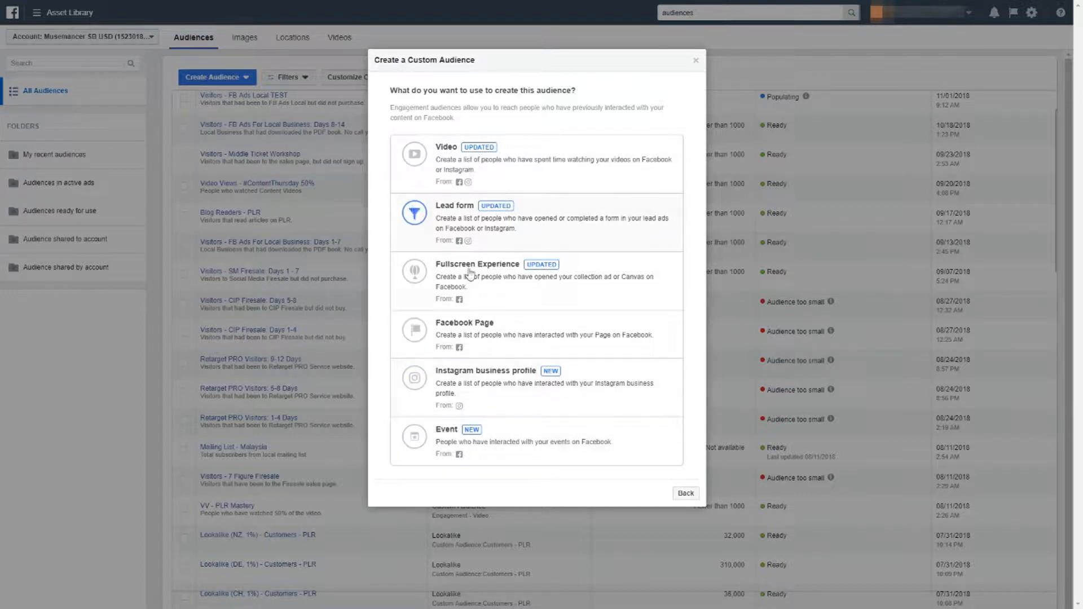
{"action": "left_click", "coordinate": [504, 176]}
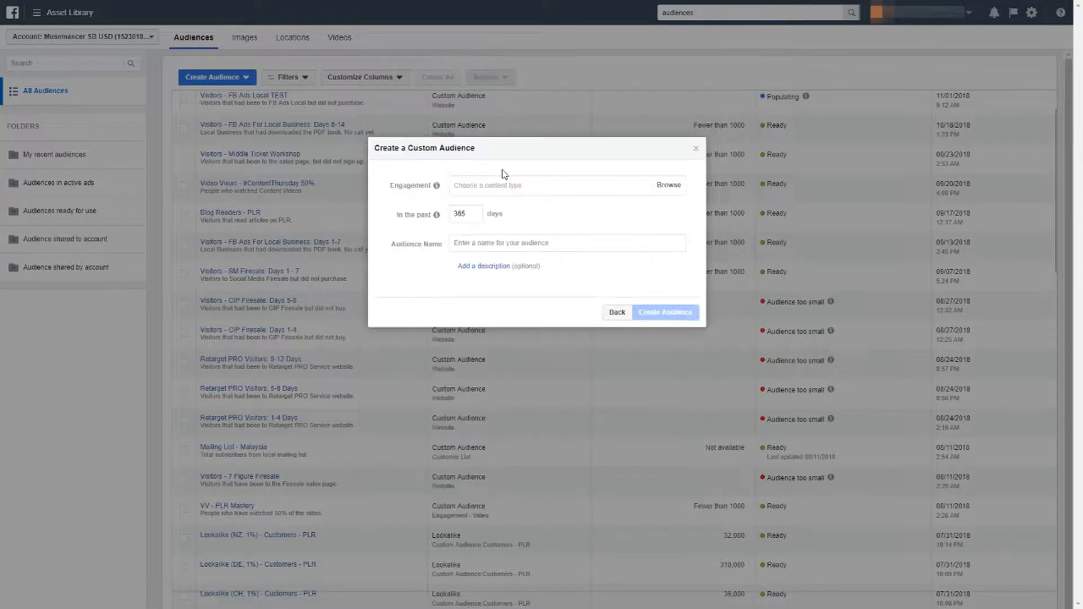
{"action": "left_click", "coordinate": [517, 185]}
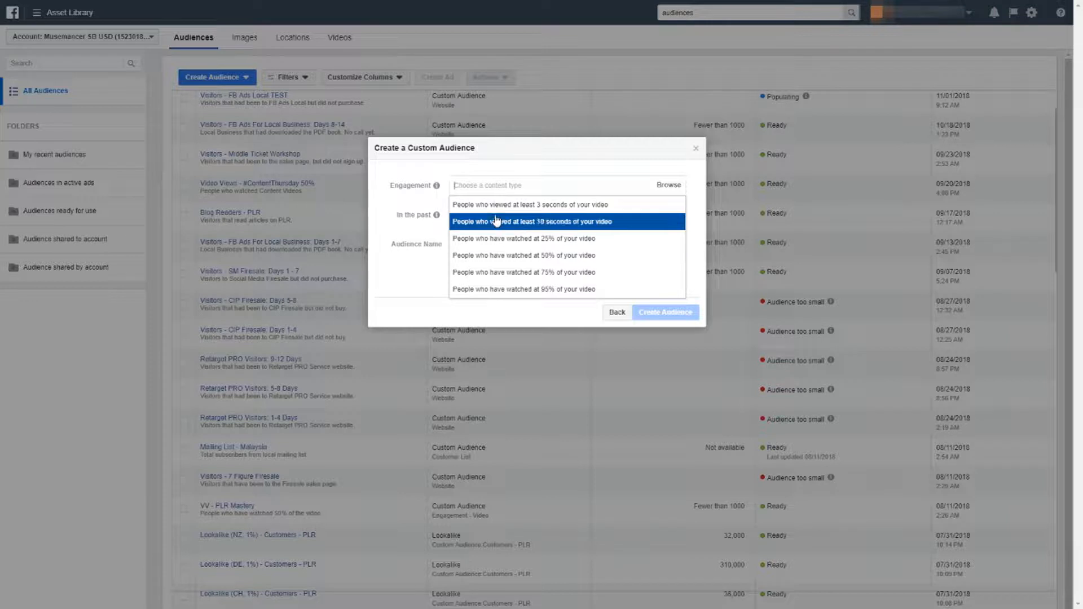
{"action": "left_click", "coordinate": [543, 264]}
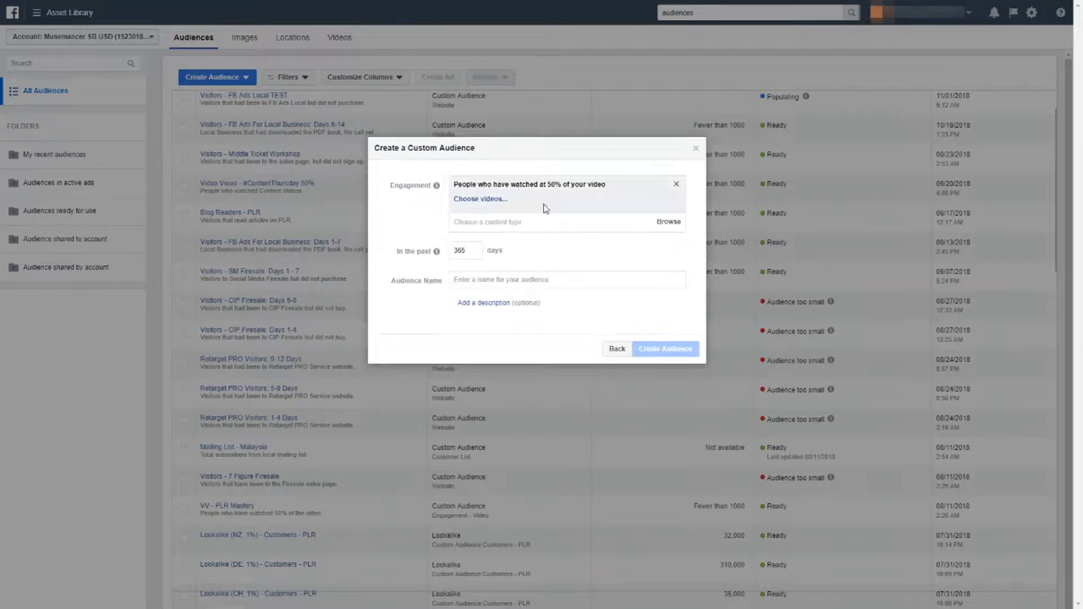
Step: Select the video "Why Low Ticket Is B.S. [Sub Titles]" from the first page under Musemancer Sdn Bhd as the engagement source
{"action": "left_click", "coordinate": [489, 202]}
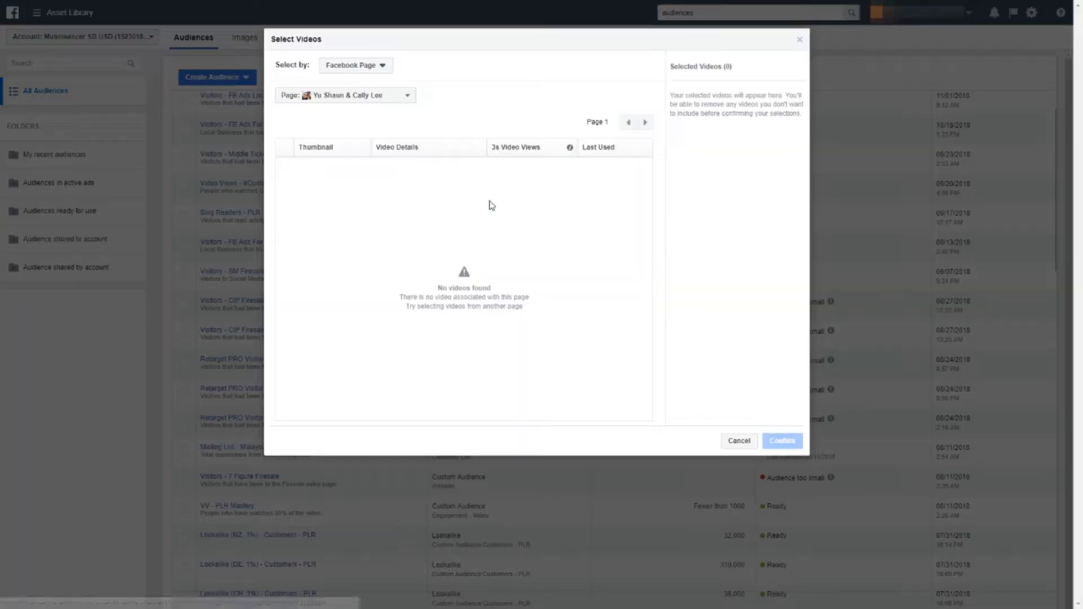
{"action": "left_click", "coordinate": [404, 97]}
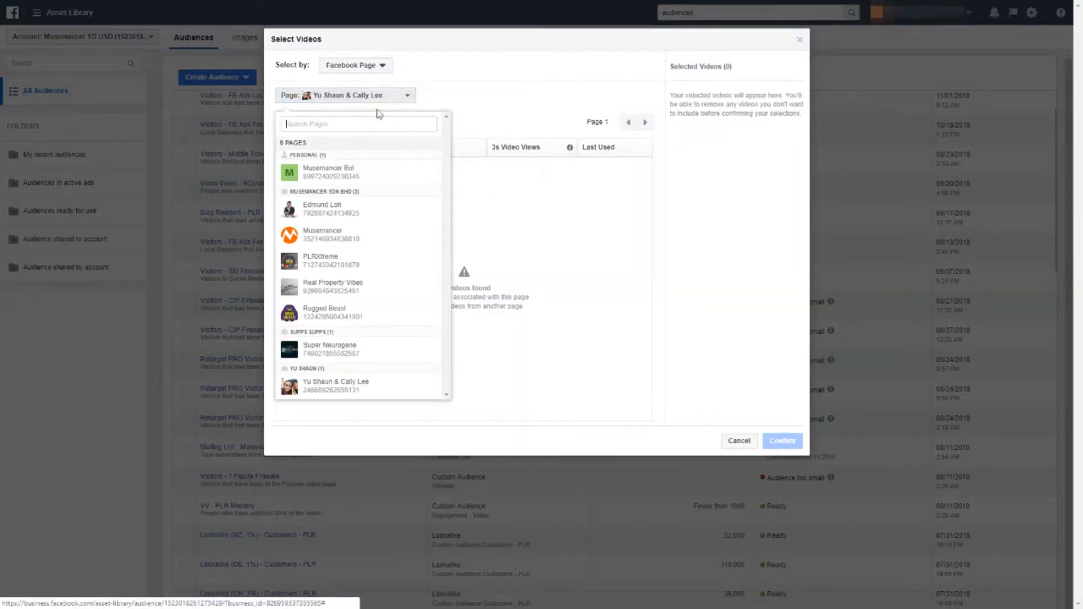
{"action": "left_click", "coordinate": [359, 218]}
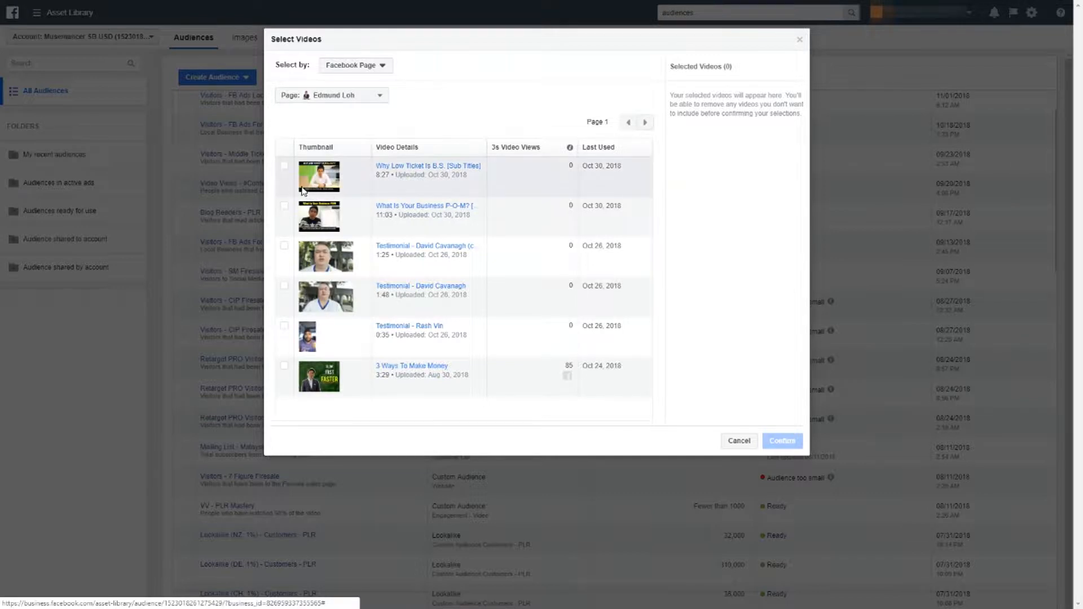
{"action": "left_click", "coordinate": [285, 169]}
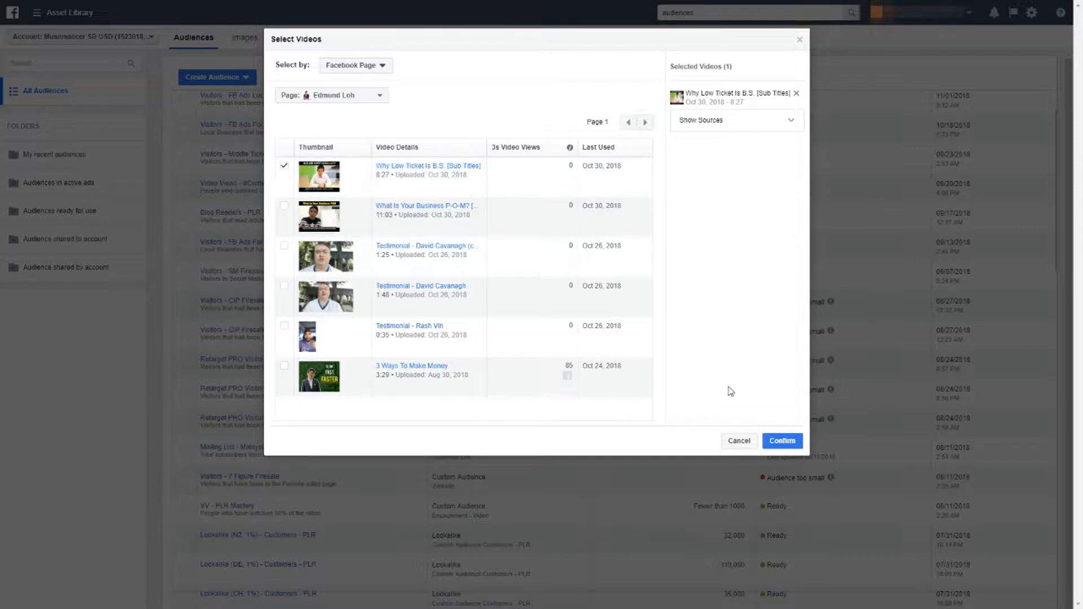
{"action": "left_click", "coordinate": [285, 166]}
{"action": "left_click", "coordinate": [287, 165]}
{"action": "left_click", "coordinate": [792, 441]}
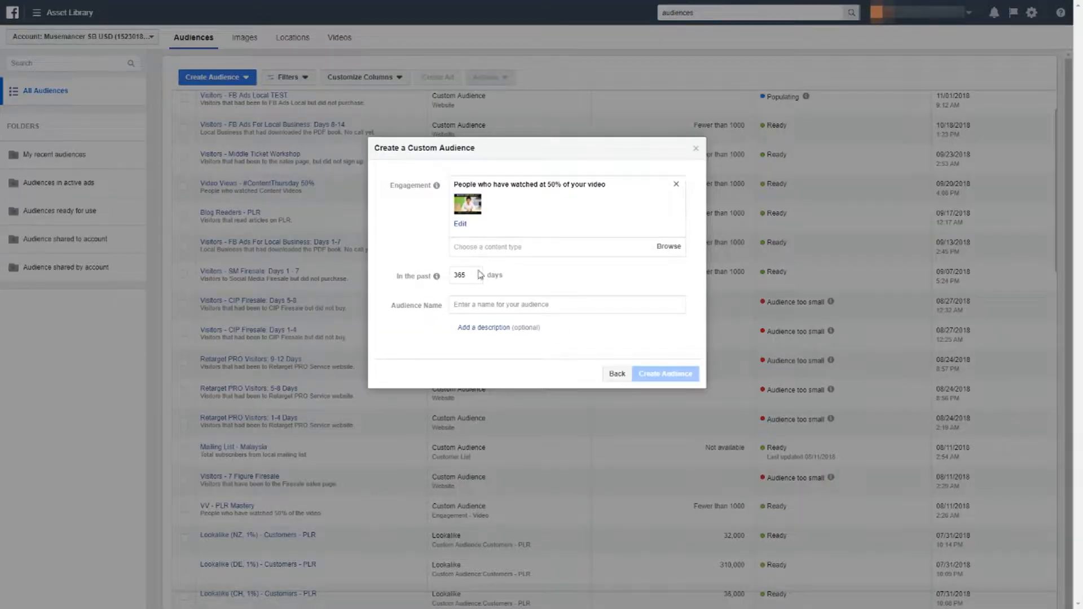
Step: Set the audience period to the past 30 days and name the audience "Video Views - Low Ticket Is BS"
{"action": "mouse_move", "coordinate": [437, 276]}
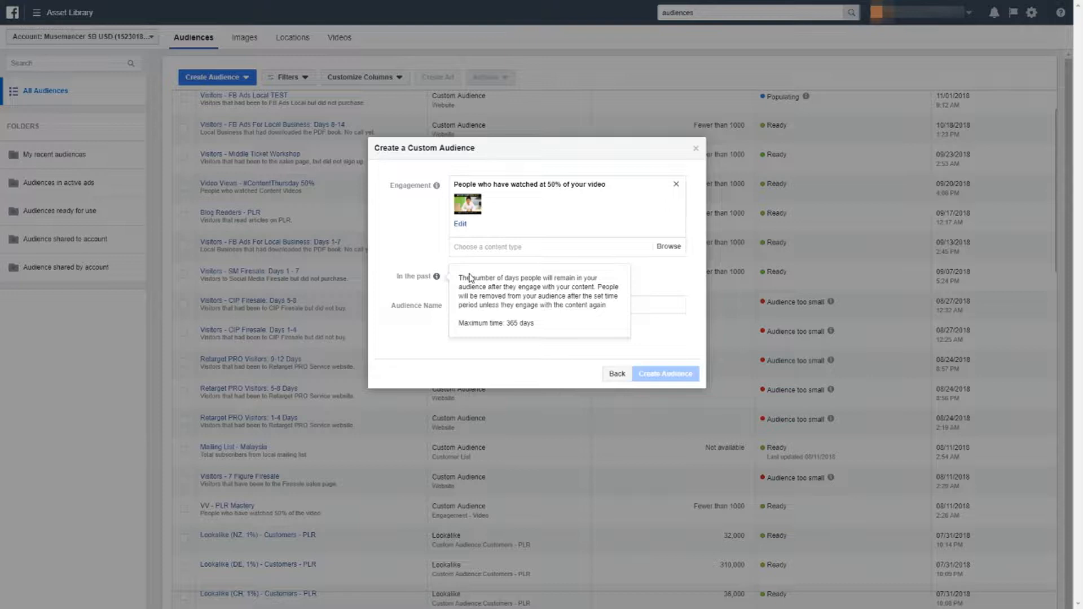
{"action": "left_click_drag", "start_coordinate": [489, 277], "coordinate": [446, 277]}
{"action": "type", "text": "30"}
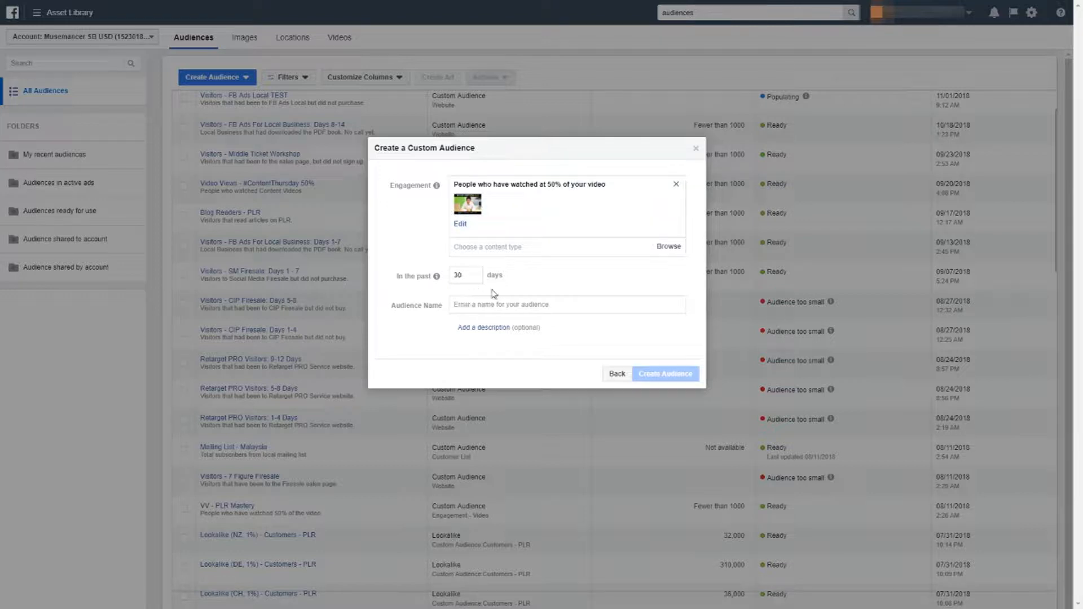
{"action": "left_click", "coordinate": [508, 304]}
{"action": "type", "text": "Video "}
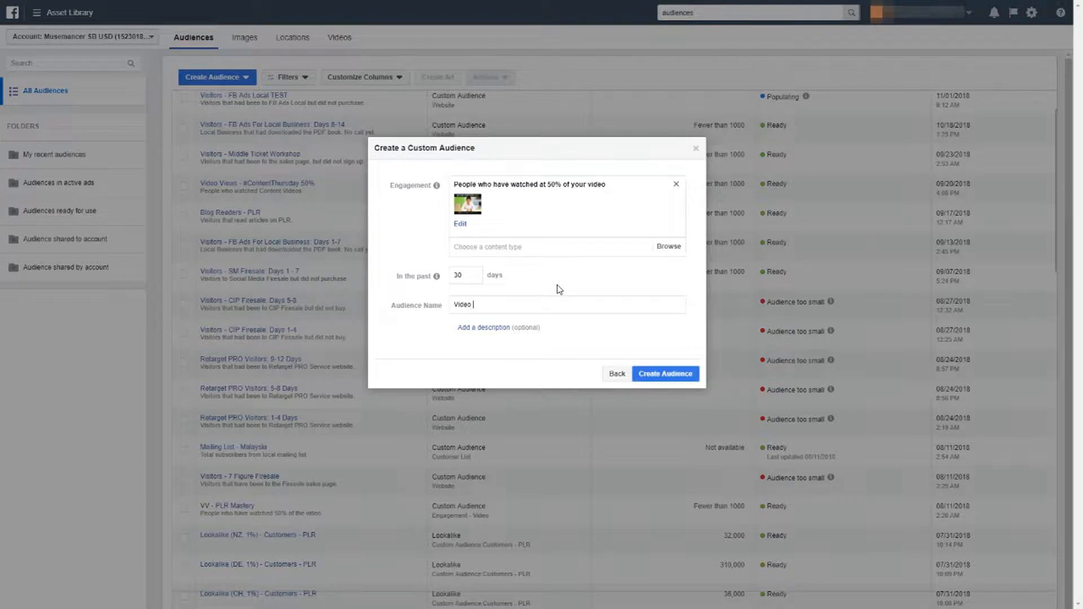
{"action": "type", "text": "Views - Low Ticket Is BS"}
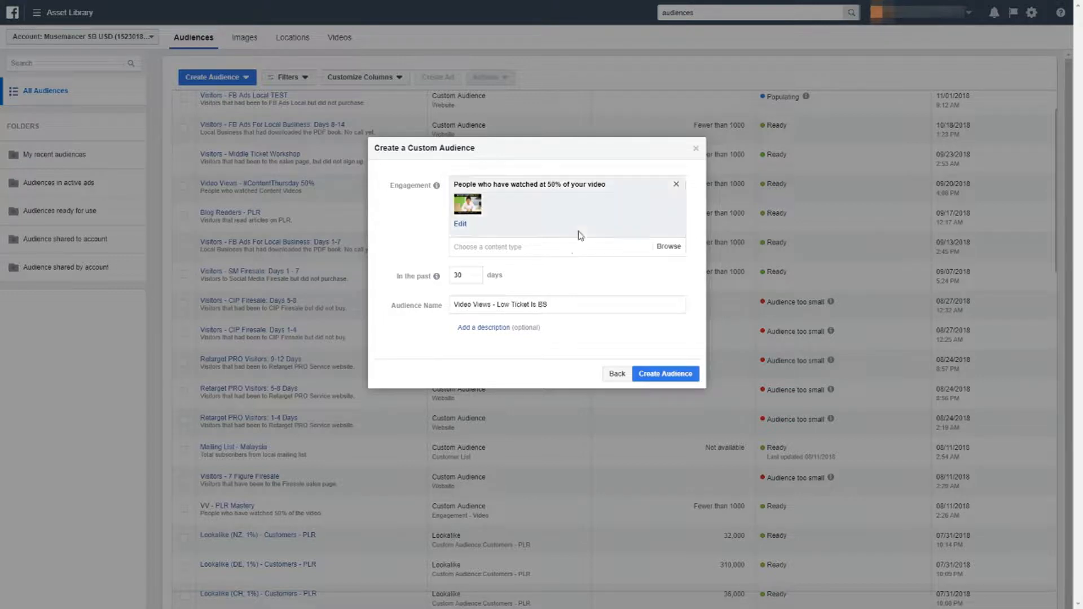
Step: Add the description "People that watched 50% of this video.", create the audience and finish without follow-up actions
{"action": "left_click", "coordinate": [490, 328]}
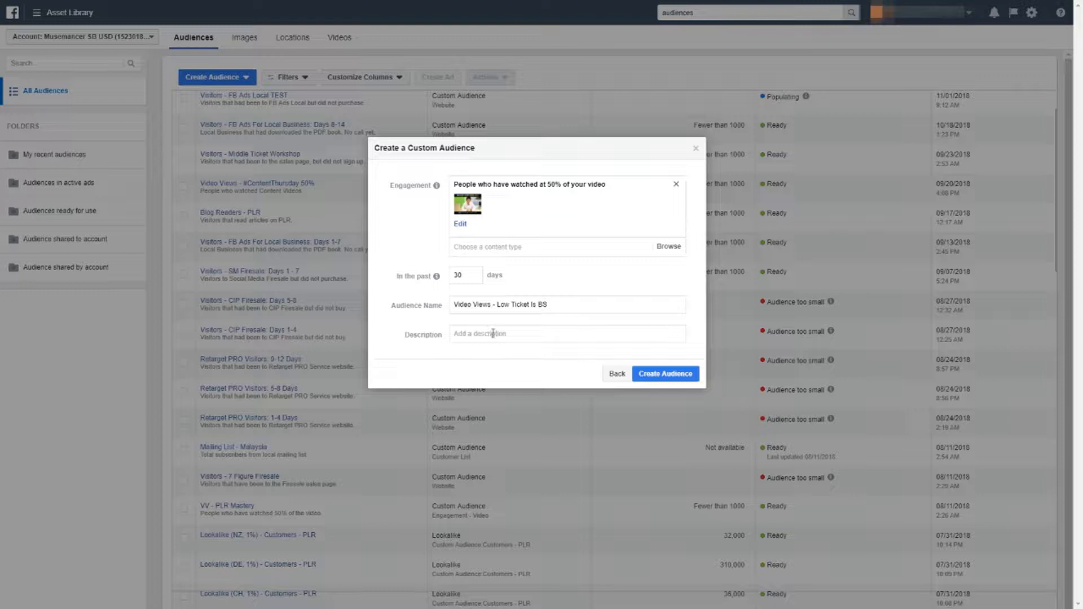
{"action": "type", "text": "People that watched 50% of this video"}
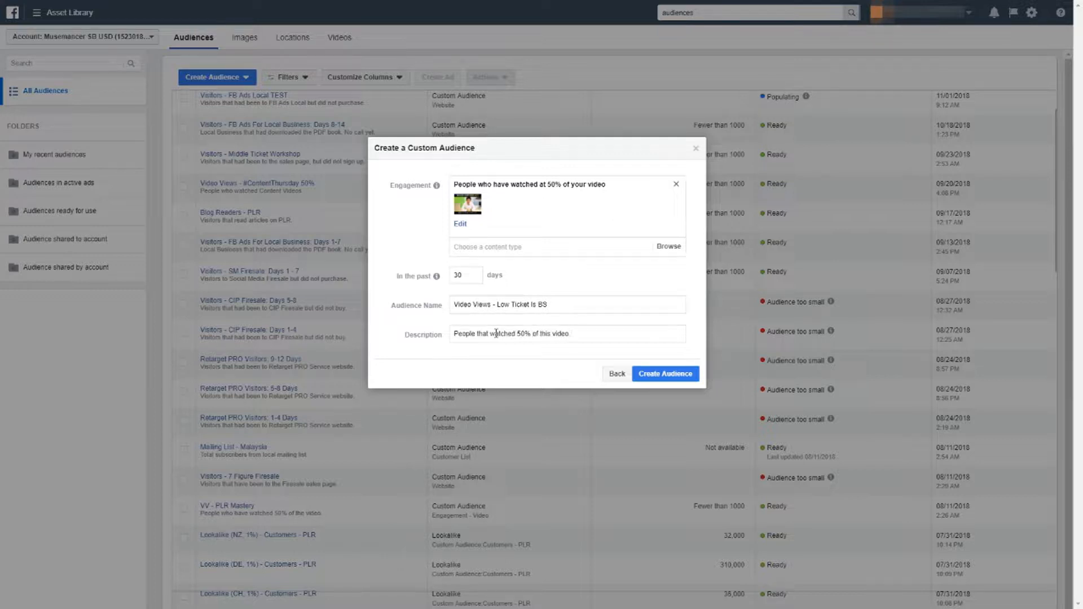
{"action": "left_click", "coordinate": [655, 374]}
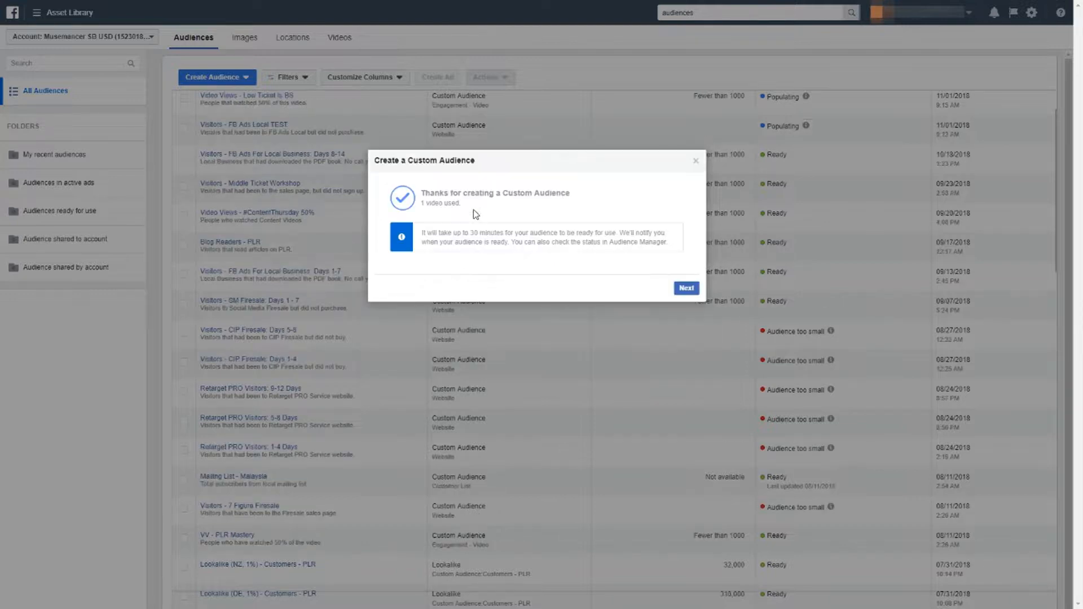
{"action": "left_click", "coordinate": [686, 288]}
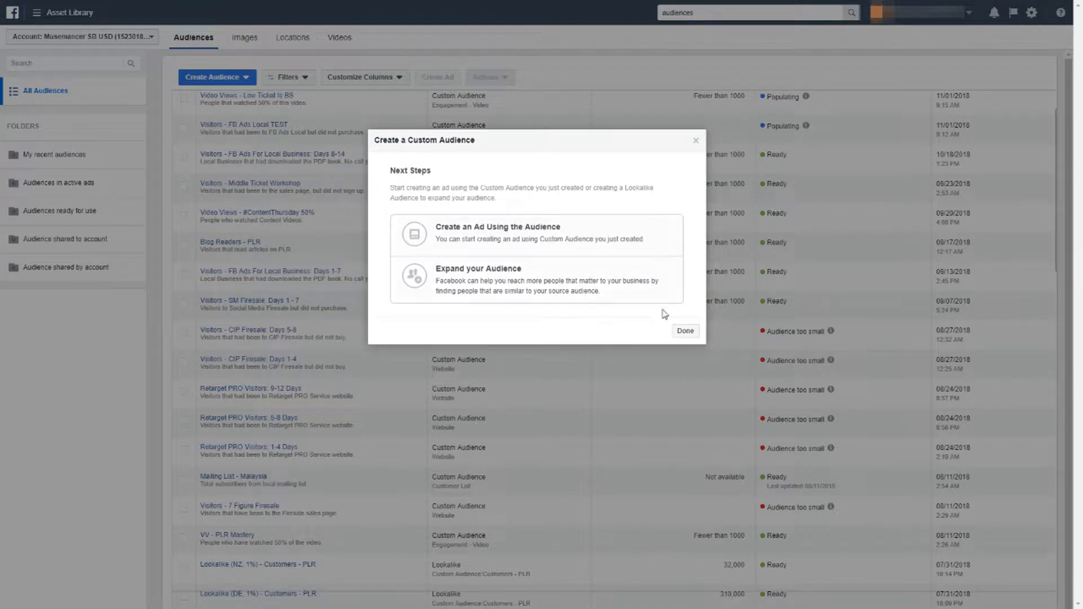
{"action": "left_click", "coordinate": [685, 332]}
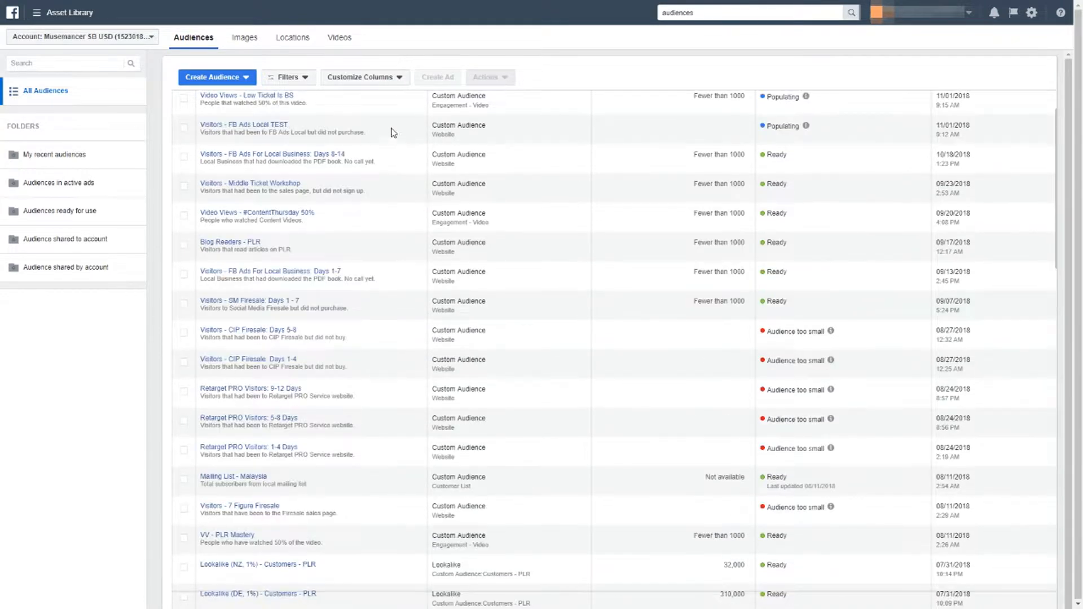
Step: Start another engagement custom audience based on Facebook Page interactions, keeping the preselected page
{"action": "left_click", "coordinate": [230, 81]}
{"action": "left_click", "coordinate": [229, 100]}
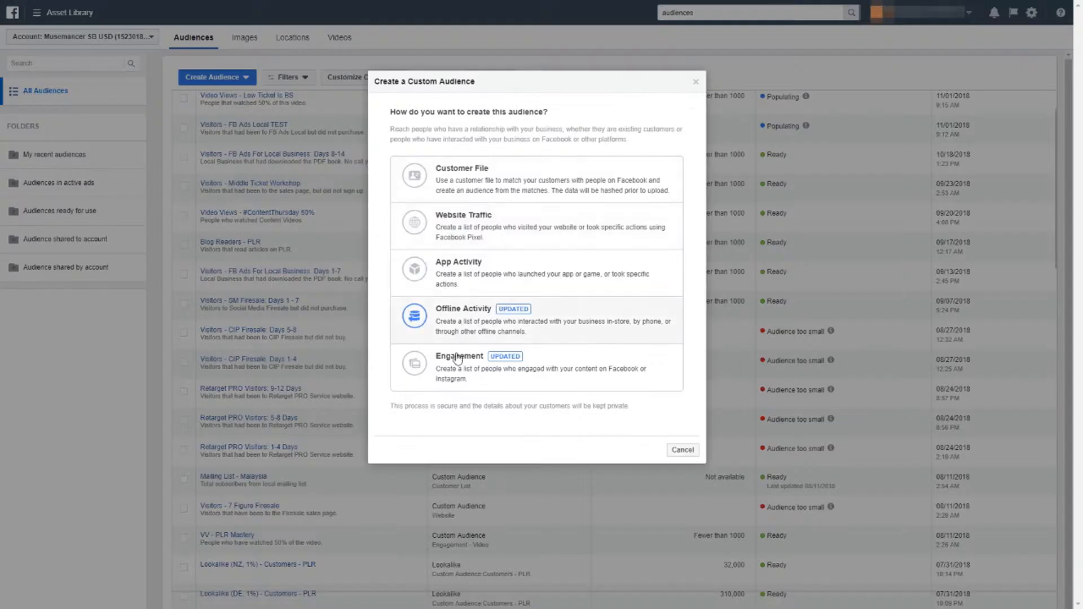
{"action": "left_click", "coordinate": [466, 363]}
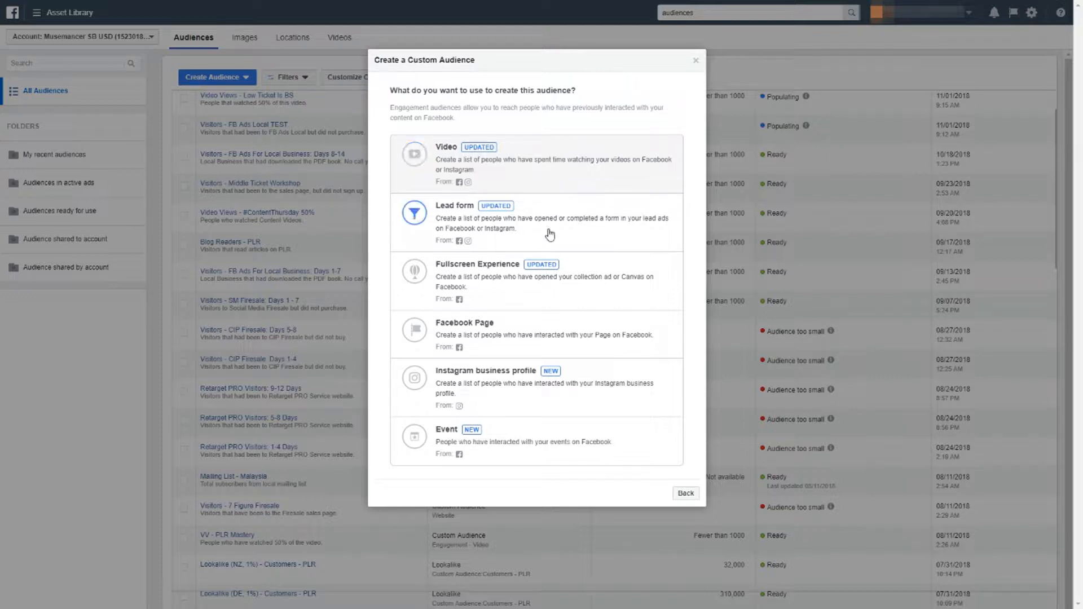
{"action": "left_click", "coordinate": [601, 339]}
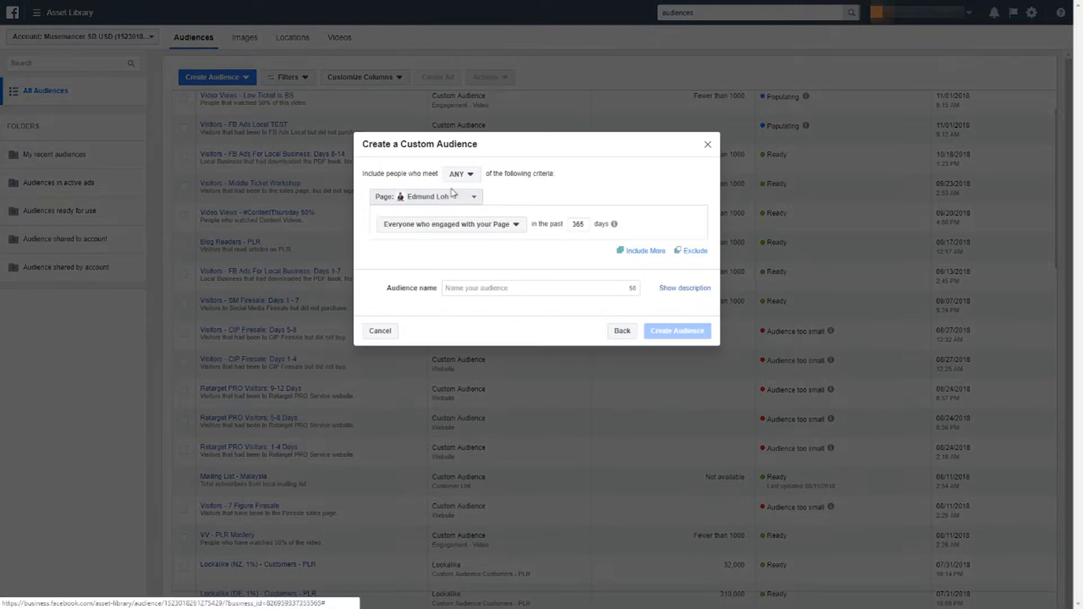
{"action": "left_click", "coordinate": [463, 200]}
{"action": "left_click", "coordinate": [462, 201]}
Step: Review the page engagement options and include people who engaged with any post or ad in the past 30 days
{"action": "left_click", "coordinate": [473, 225]}
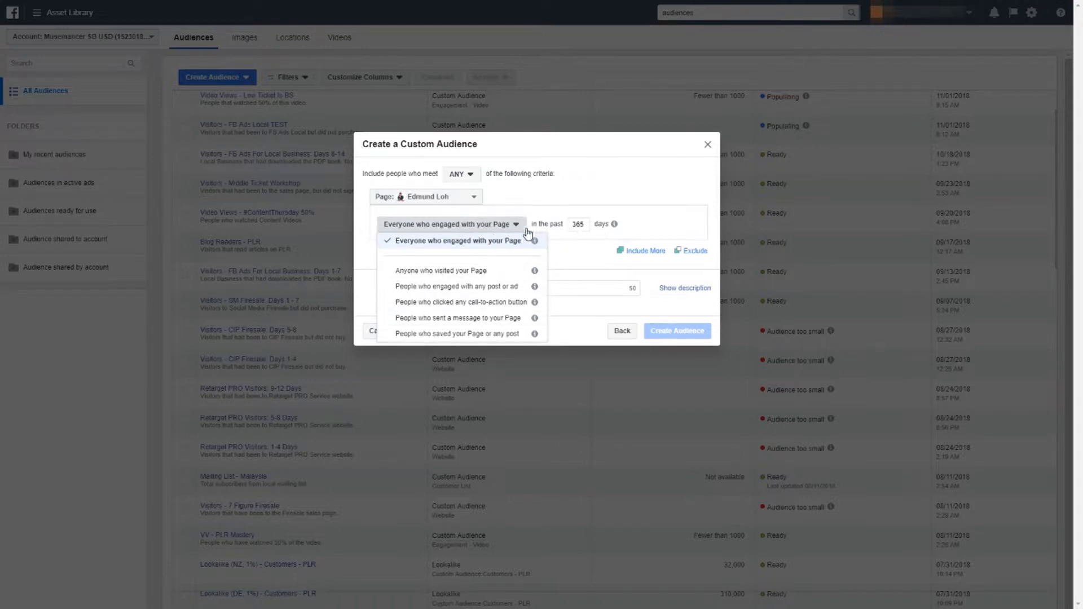
{"action": "mouse_move", "coordinate": [536, 244]}
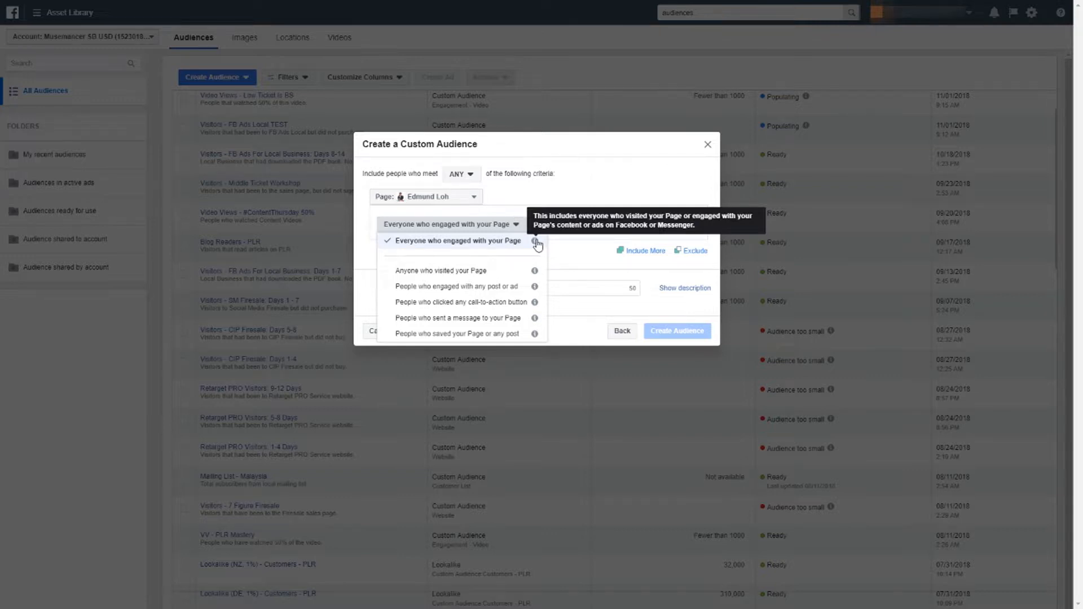
{"action": "left_click", "coordinate": [507, 287]}
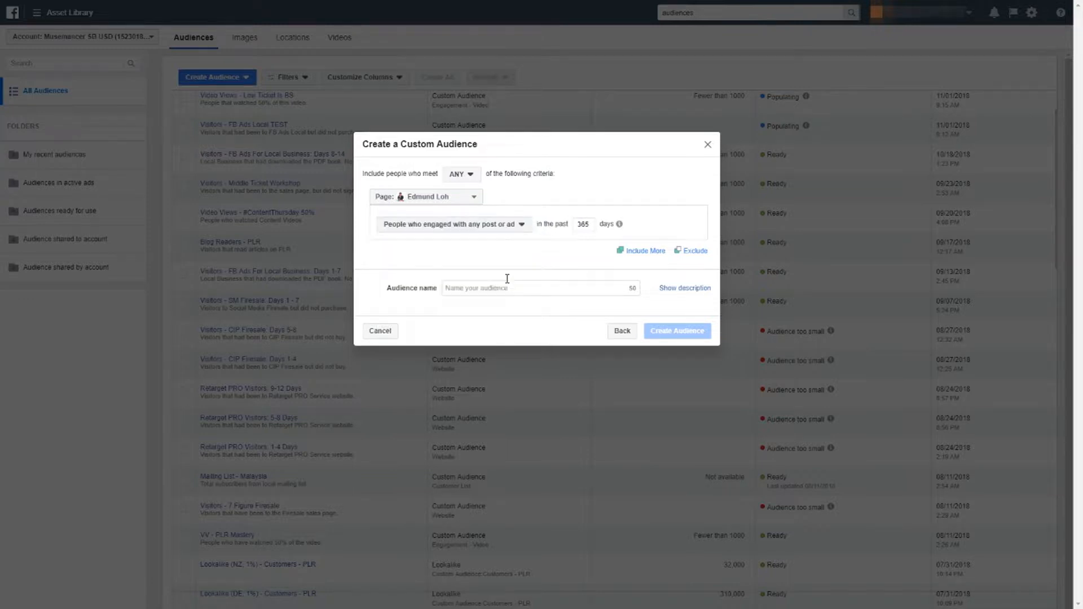
{"action": "left_click", "coordinate": [515, 225]}
{"action": "mouse_move", "coordinate": [534, 288]}
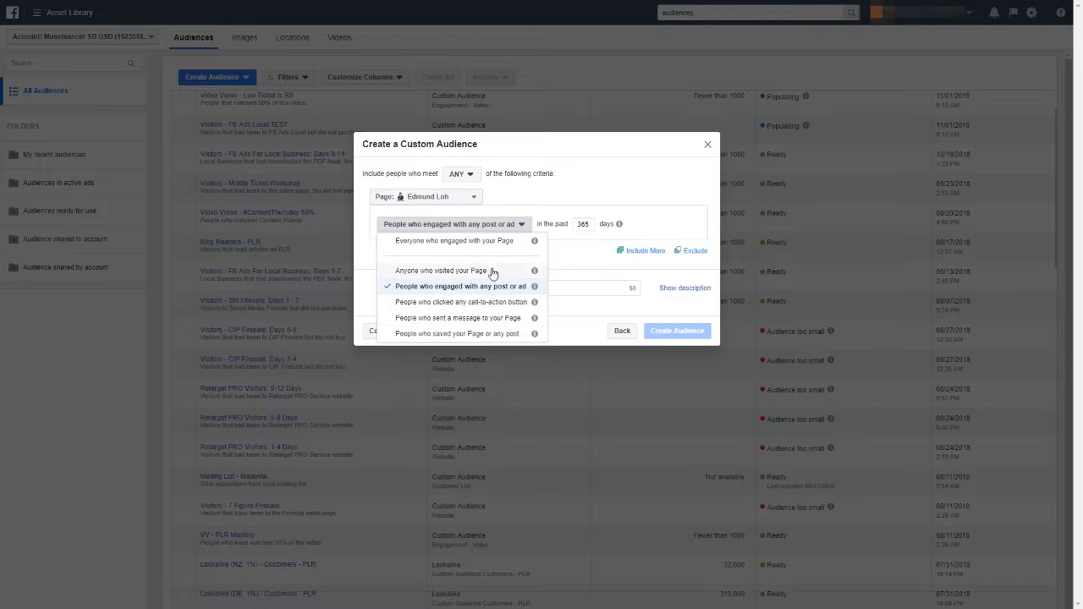
{"action": "left_click", "coordinate": [600, 185]}
{"action": "mouse_move", "coordinate": [591, 225]}
{"action": "left_mouse_down"}
{"action": "mouse_move", "coordinate": [549, 224]}
{"action": "mouse_move", "coordinate": [584, 225]}
{"action": "mouse_move", "coordinate": [575, 225]}
{"action": "left_mouse_up"}
{"action": "type", "text": "30"}
{"action": "key", "text": "Delete"}
Step: Name the audience "FB Page" followed by the page owner's name and "- Post Engagement"
{"action": "left_click", "coordinate": [529, 287]}
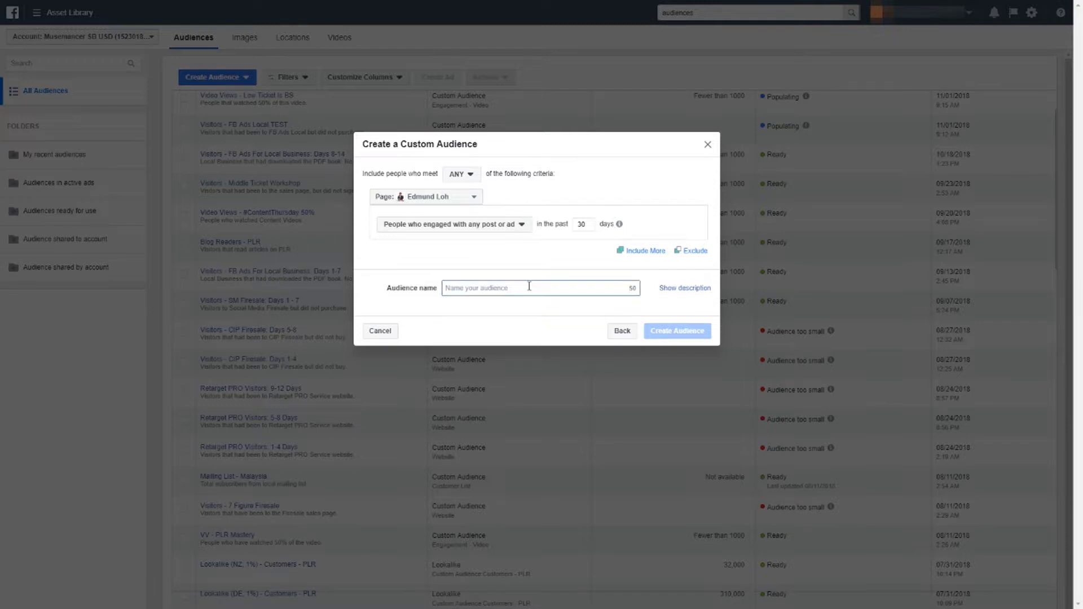
{"action": "type", "text": "FB Page Edmund Loh - Post E"}
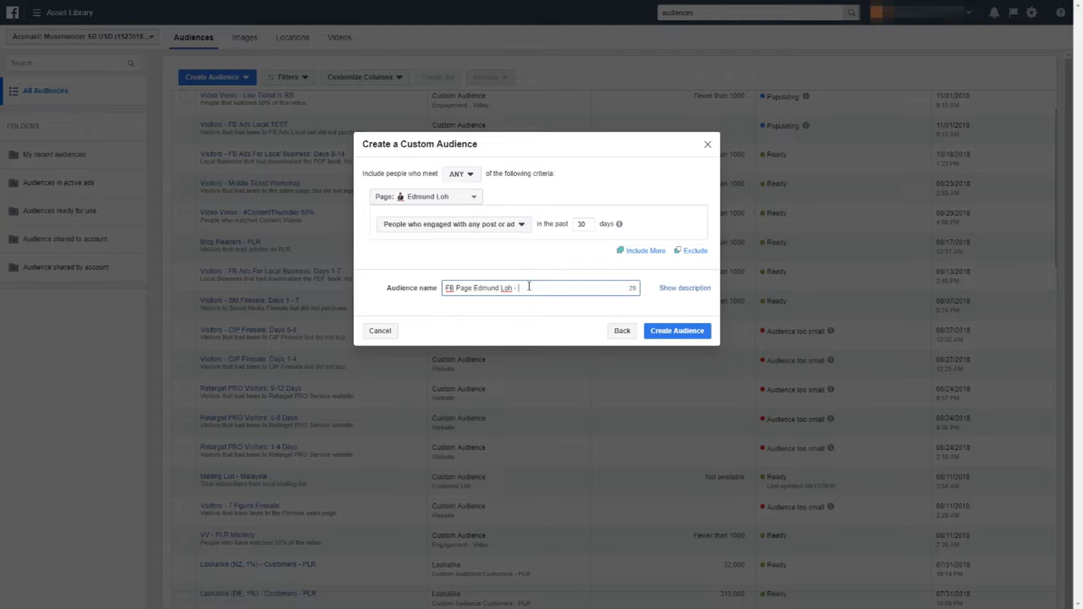
{"action": "type", "text": "ngagement"}
{"action": "left_click", "coordinate": [606, 278]}
Step: Add the description "People that engaged with my FB Posts.", create the page engagement audience and close the completed dialog
{"action": "left_click", "coordinate": [698, 291]}
{"action": "left_click", "coordinate": [548, 316]}
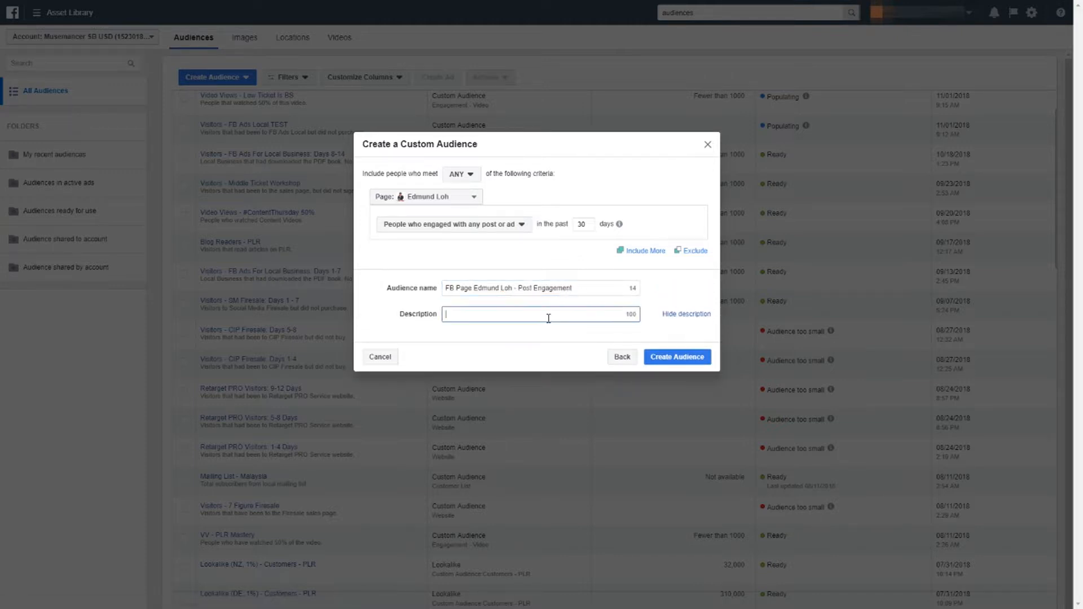
{"action": "type", "text": "P"}
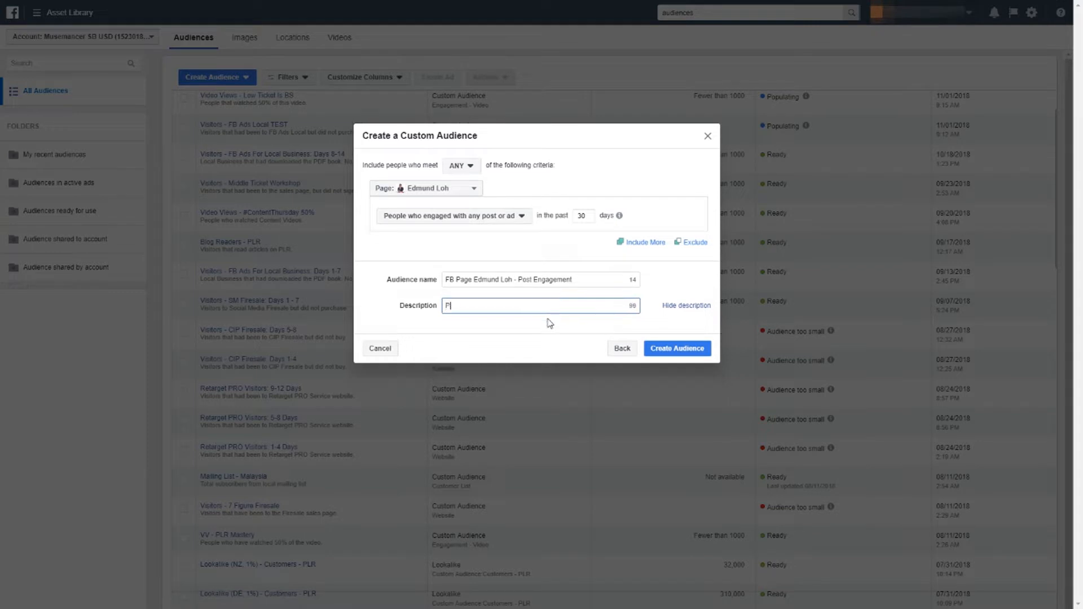
{"action": "type", "text": "eople that engaged with my FB Post"}
{"action": "left_click", "coordinate": [669, 352]}
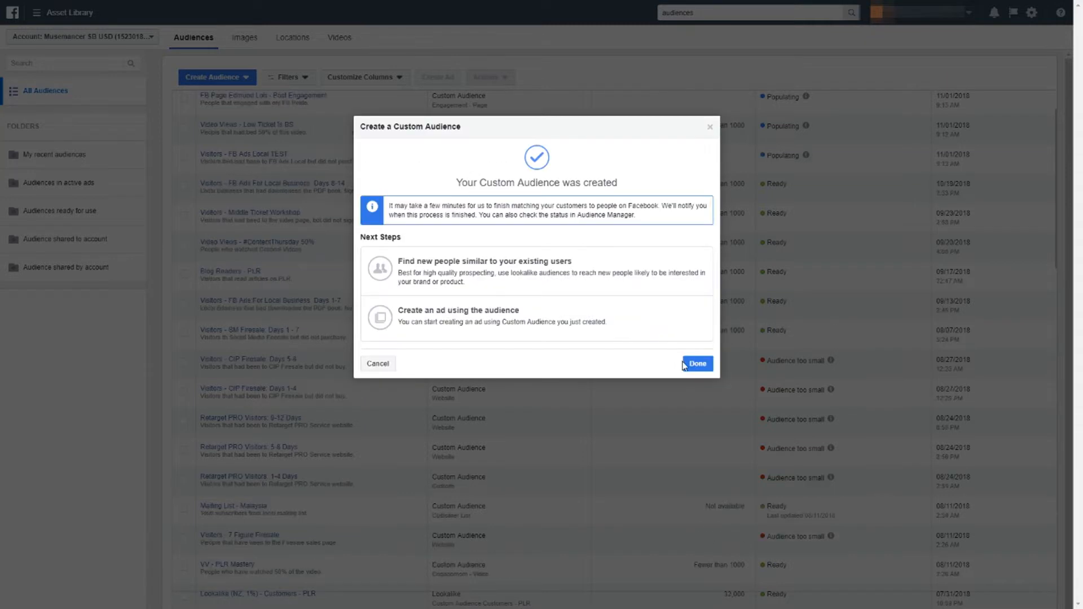
{"action": "left_click", "coordinate": [697, 363]}
Step: Start another engagement custom audience based on interactions with an Instagram business profile
{"action": "left_click", "coordinate": [222, 83]}
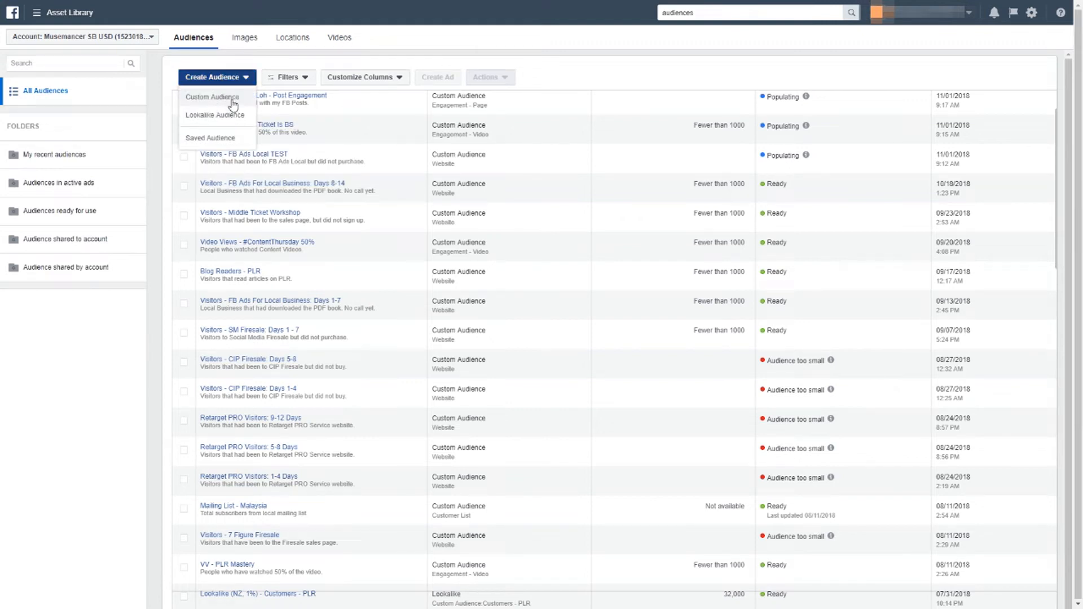
{"action": "left_click", "coordinate": [232, 99]}
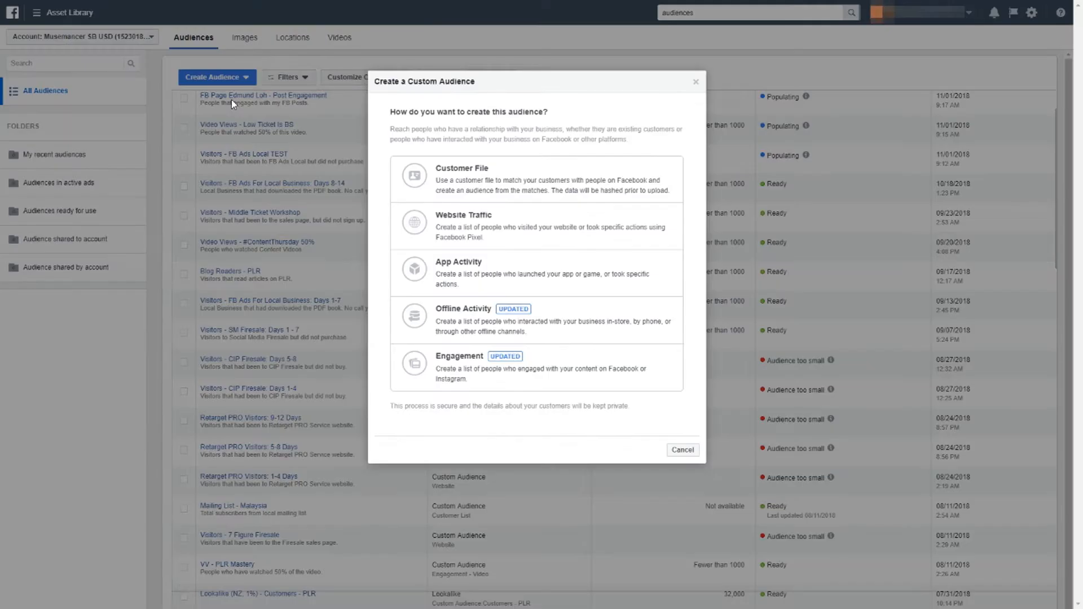
{"action": "left_click", "coordinate": [566, 360]}
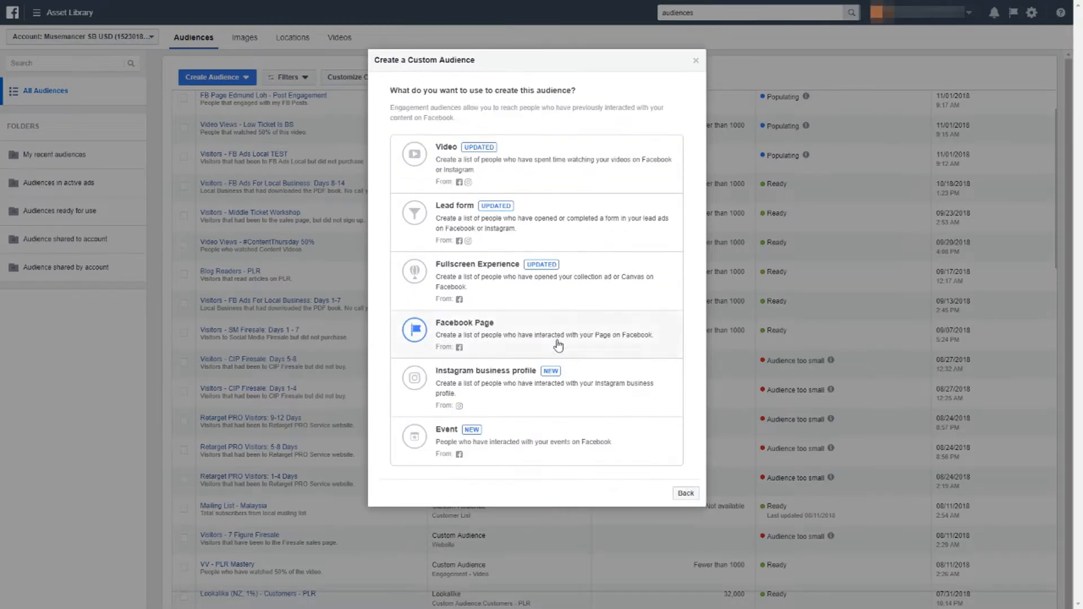
{"action": "left_click", "coordinate": [490, 394]}
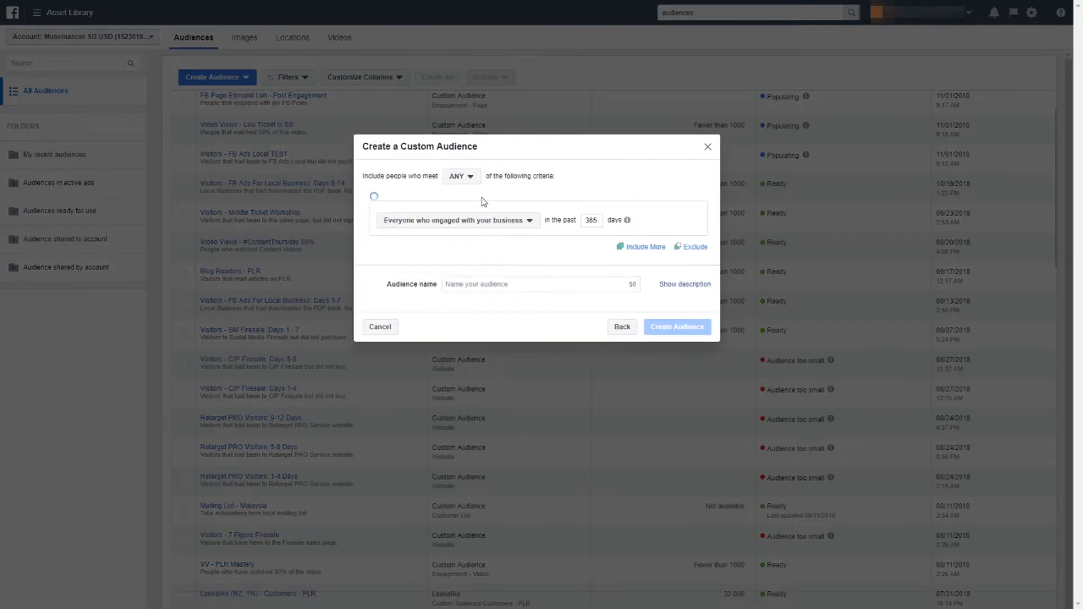
Step: Review the profile and engagement options, keep everyone who engaged with your business, and set the period to the past 30 days
{"action": "left_click", "coordinate": [475, 225]}
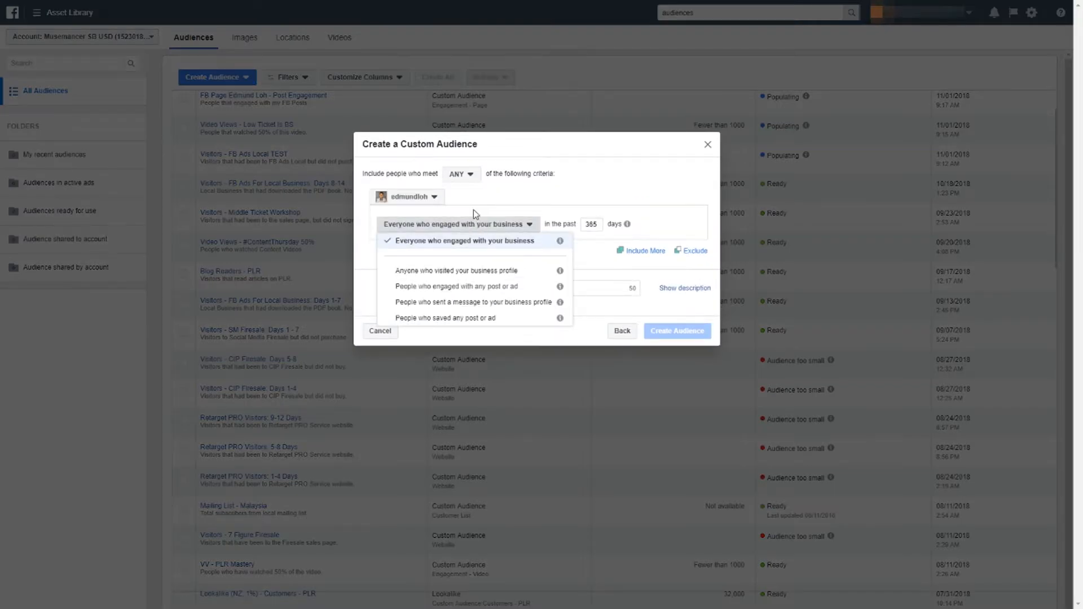
{"action": "left_click", "coordinate": [434, 196]}
{"action": "left_click", "coordinate": [445, 215]}
{"action": "left_click", "coordinate": [457, 225]}
{"action": "mouse_move", "coordinate": [561, 243]}
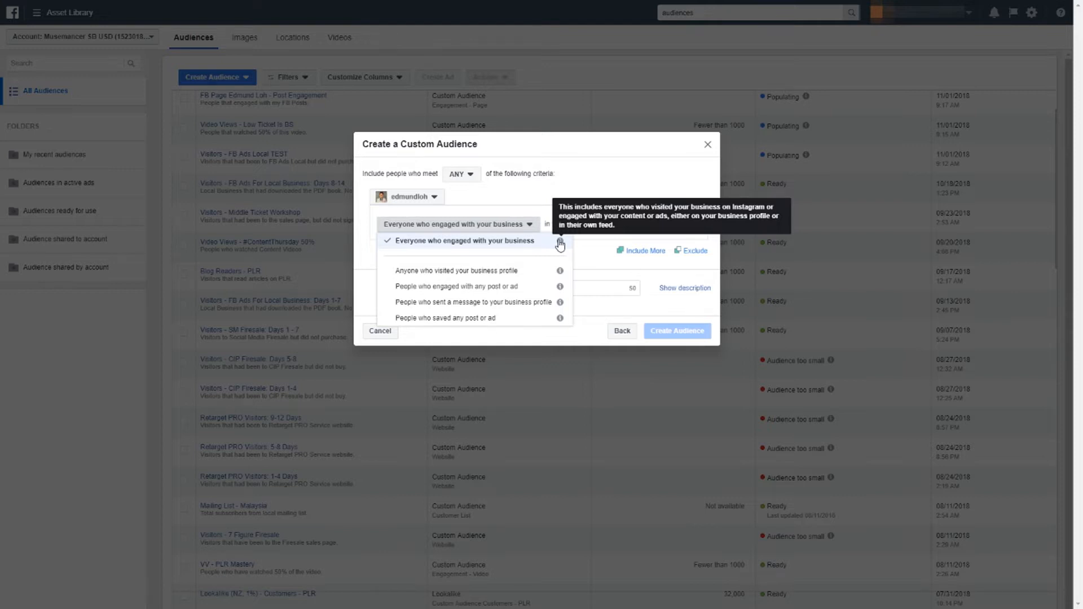
{"action": "left_click", "coordinate": [593, 246]}
{"action": "double_click", "coordinate": [591, 224]}
{"action": "type", "text": "3"}
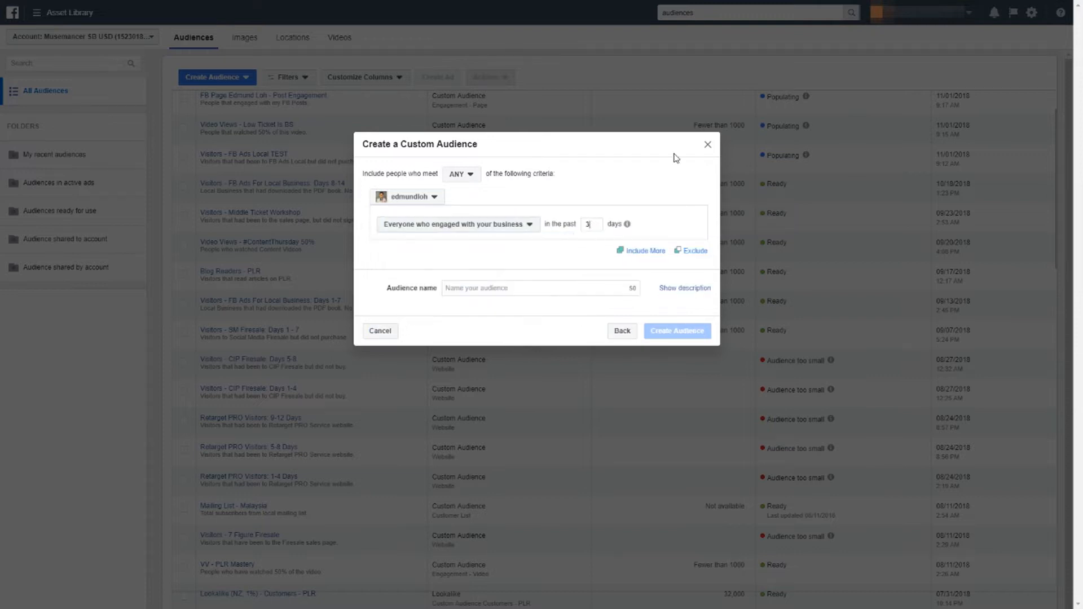
{"action": "key", "text": "Tab"}
{"action": "key", "text": "Tab"}
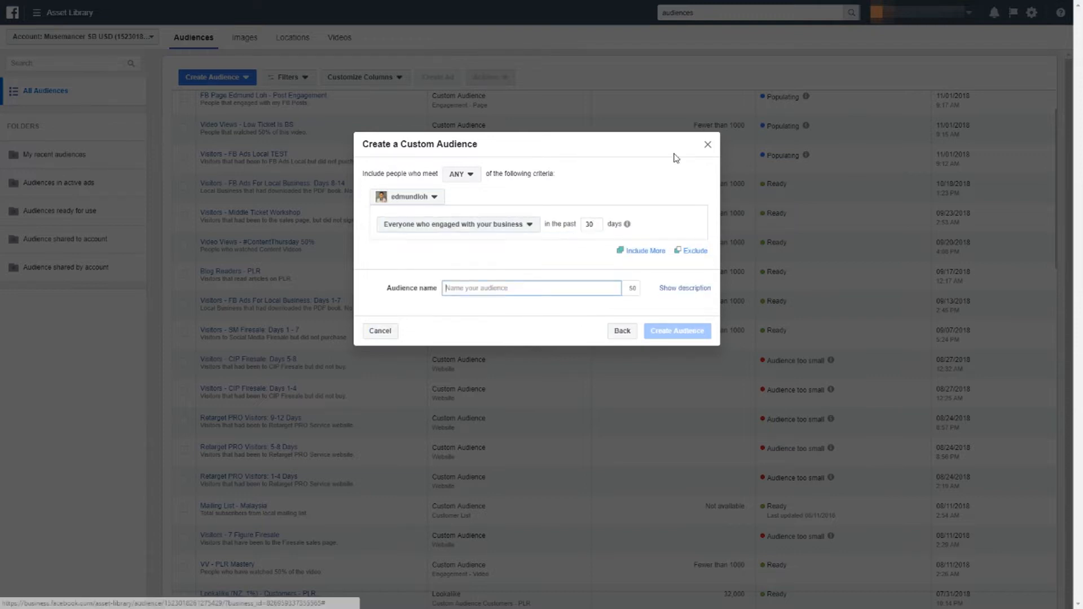
Step: Name the audience "IG" followed by the Instagram profile's @ handle
{"action": "type", "text": "IG Edmu"}
{"action": "key", "text": "BackSpace"}
{"action": "key", "text": "BackSpace"}
{"action": "key", "text": "BackSpace"}
{"action": "key", "text": "BackSpace"}
{"action": "type", "text": "@edmundloh"}
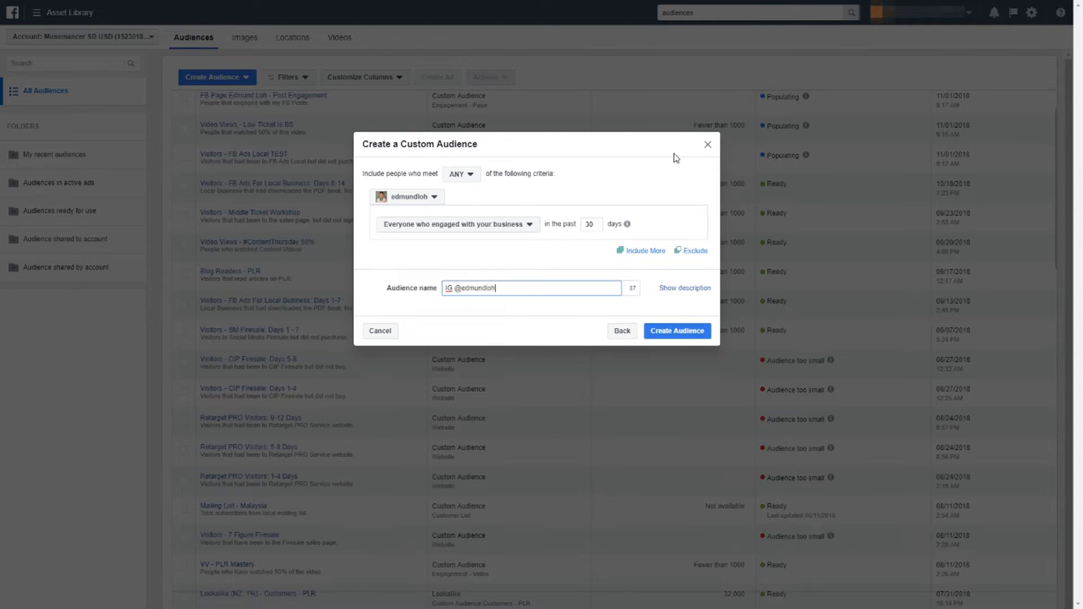
{"action": "left_click", "coordinate": [676, 158]}
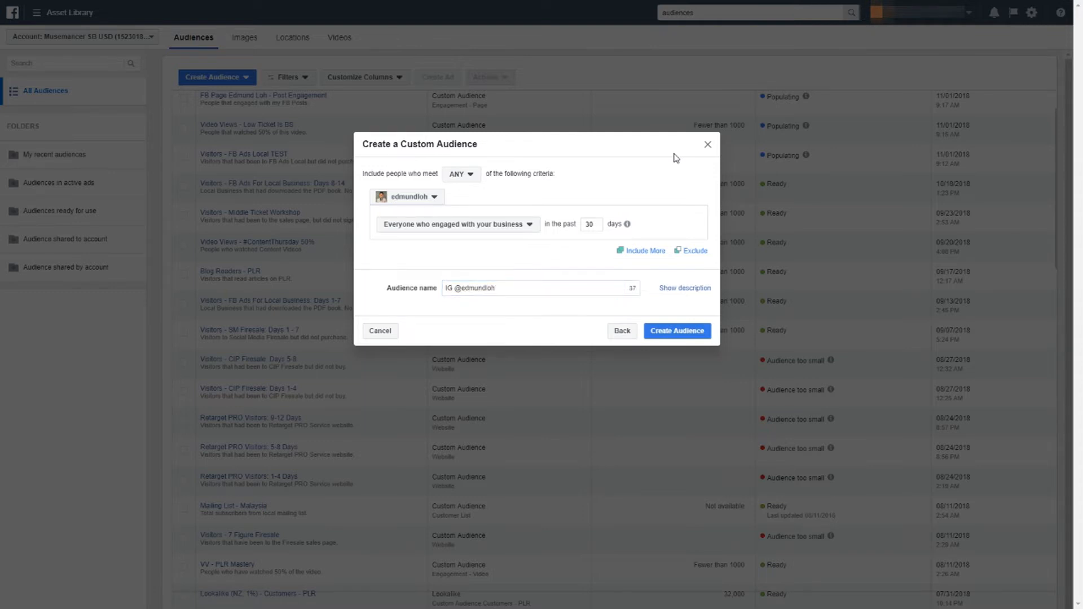
Step: Add the description "People that engaged with my IG Profile.", create the Instagram engagement audience and close the completed dialog
{"action": "left_click", "coordinate": [684, 288]}
{"action": "left_click", "coordinate": [558, 314]}
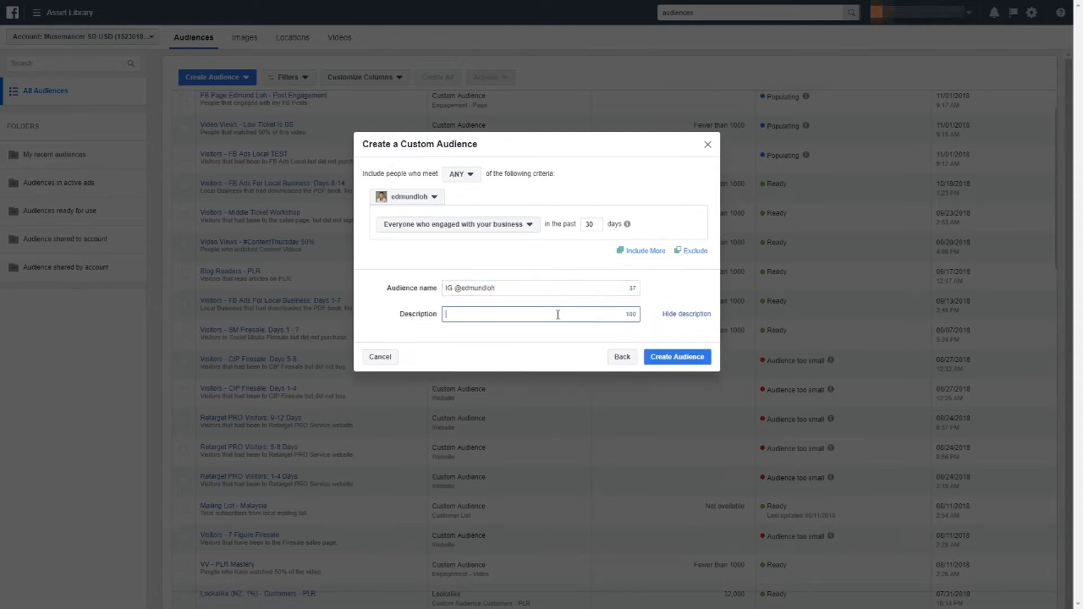
{"action": "type", "text": "People"}
{"action": "key", "text": "BackSpace"}
{"action": "key", "text": "BackSpace"}
{"action": "key", "text": "BackSpace"}
{"action": "key", "text": "BackSpace"}
{"action": "key", "text": "BackSpace"}
{"action": "key", "text": "BackSpace"}
{"action": "type", "text": "People that engaged with my IG Profile."}
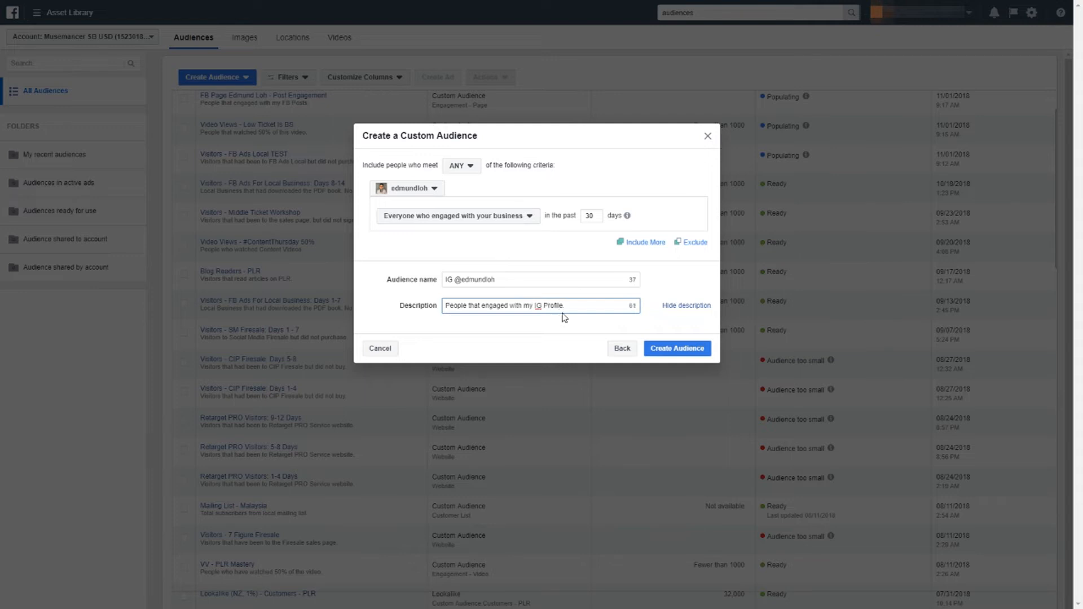
{"action": "left_click", "coordinate": [668, 349]}
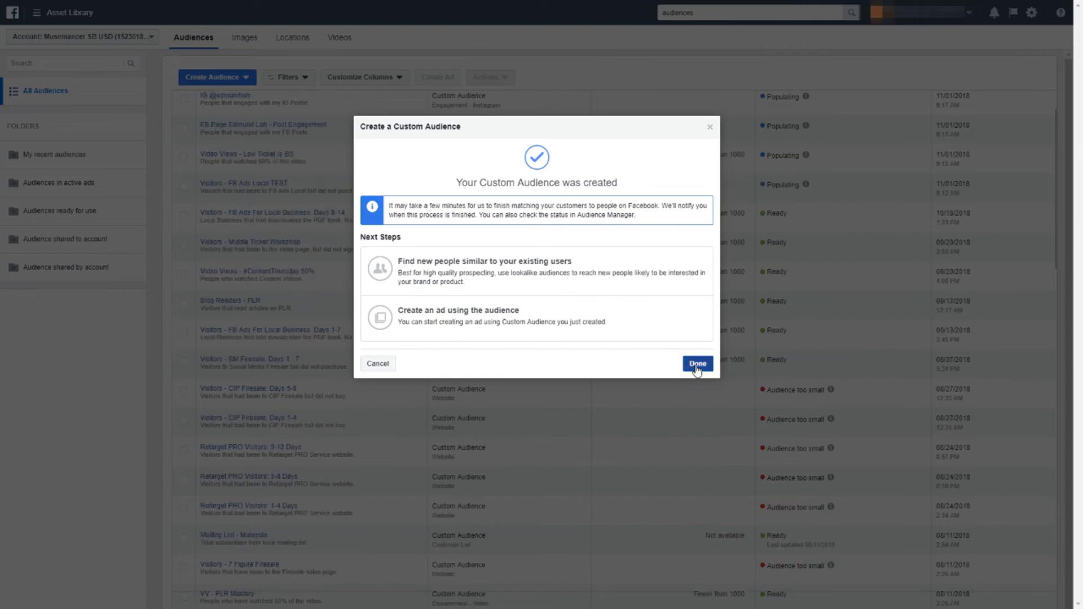
{"action": "left_click", "coordinate": [697, 365]}
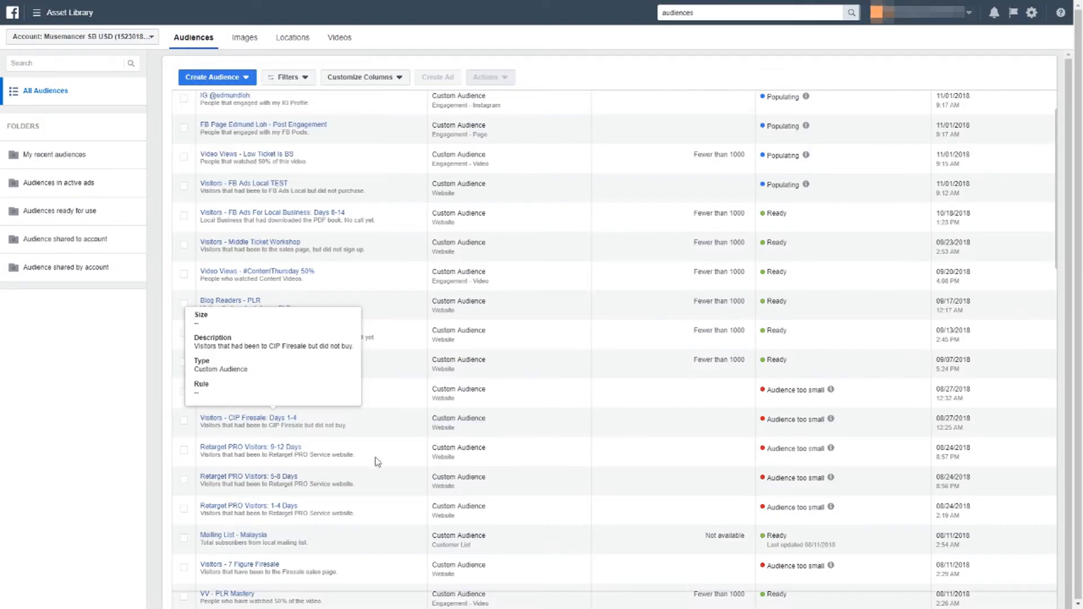